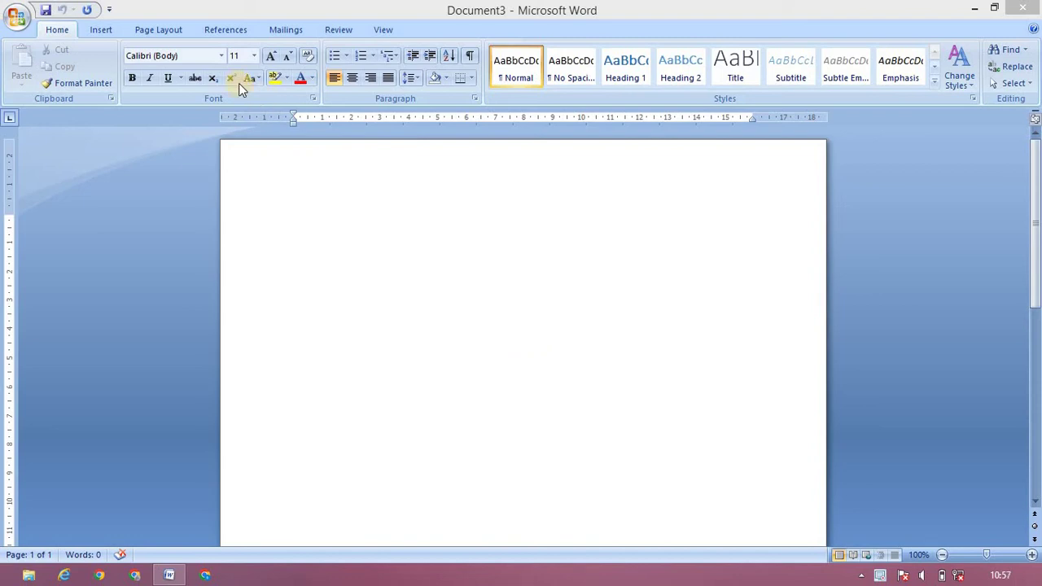
- Fill the blank page with four pages of sample paragraphs using =rand(34)
click(100, 30)
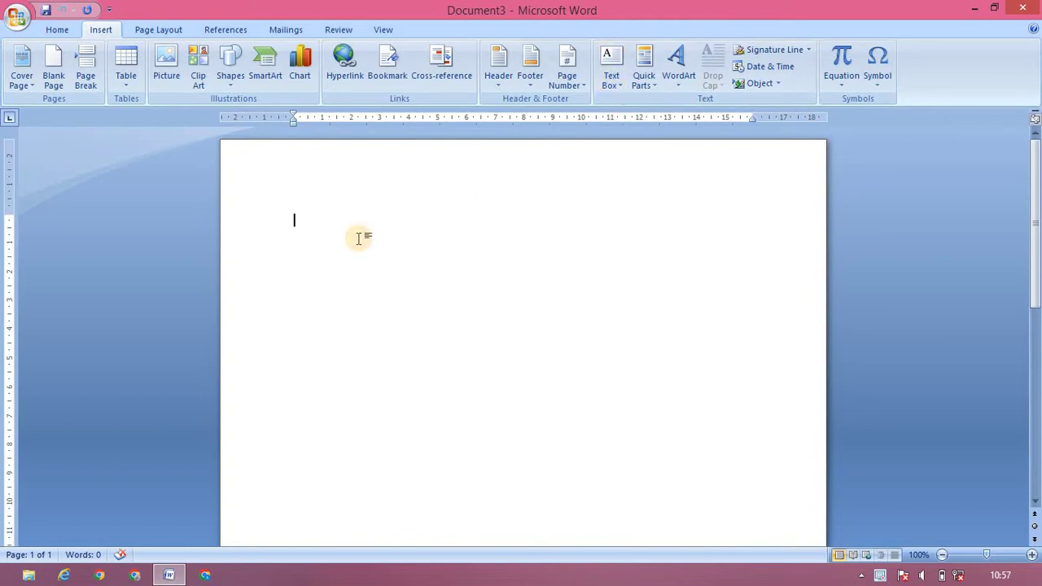
text(=r)
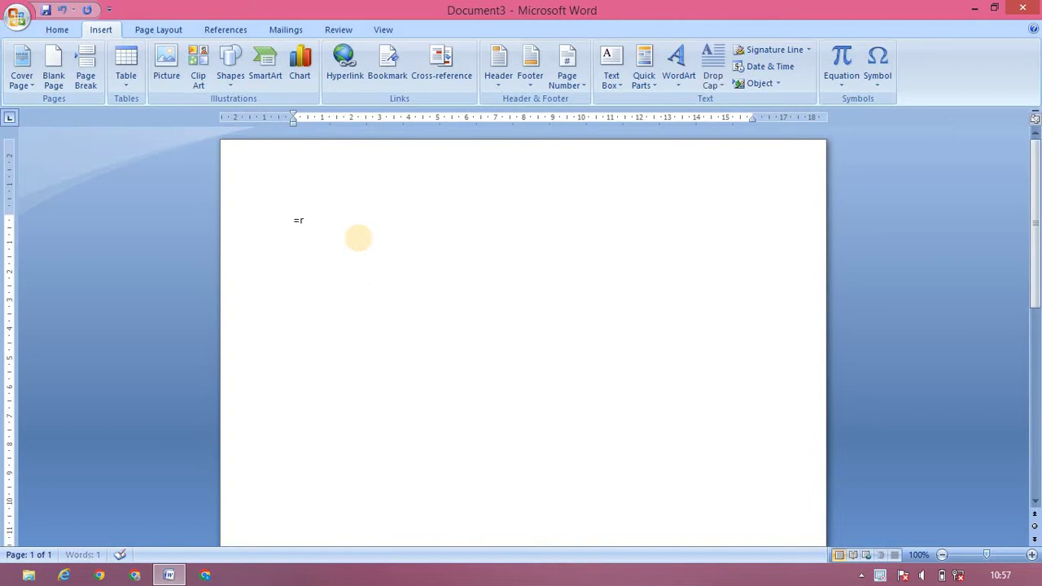
text(and)
text((34)
text())
key(Return)
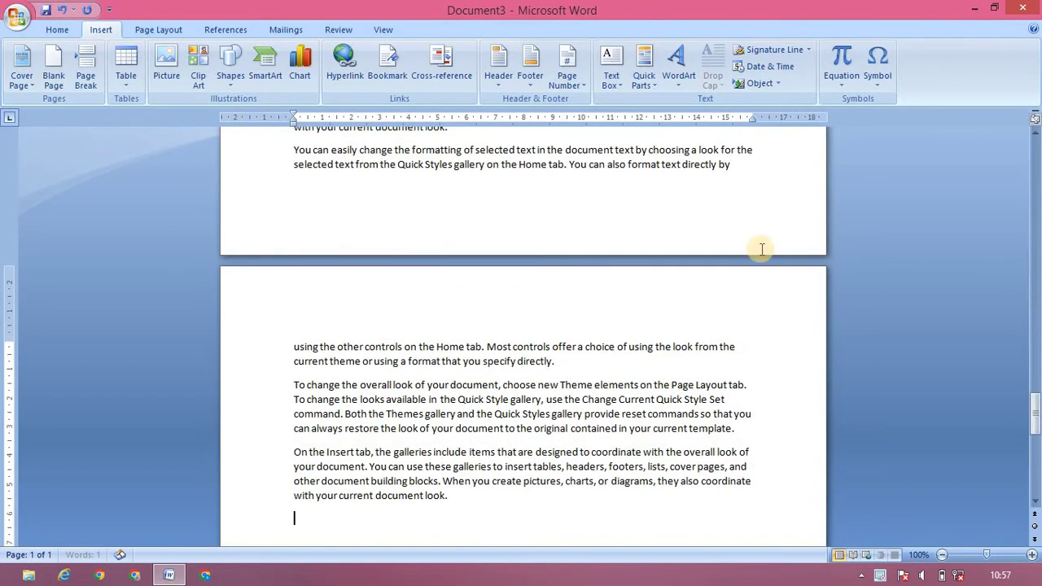
drag(1034, 417, 1035, 163)
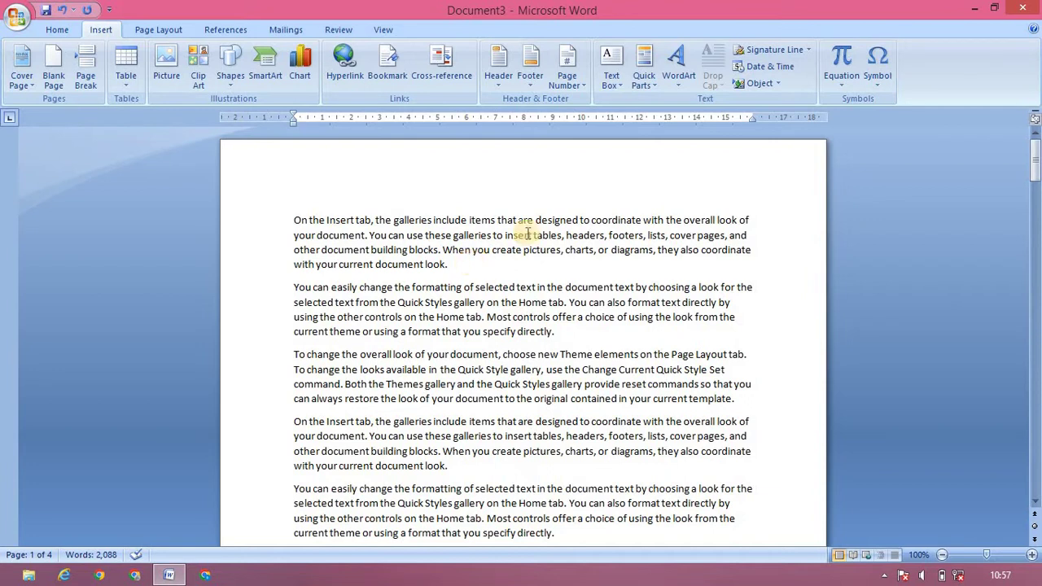
- Insert a Cubicles Quote pull-quote text box at the end of the second paragraph
click(612, 84)
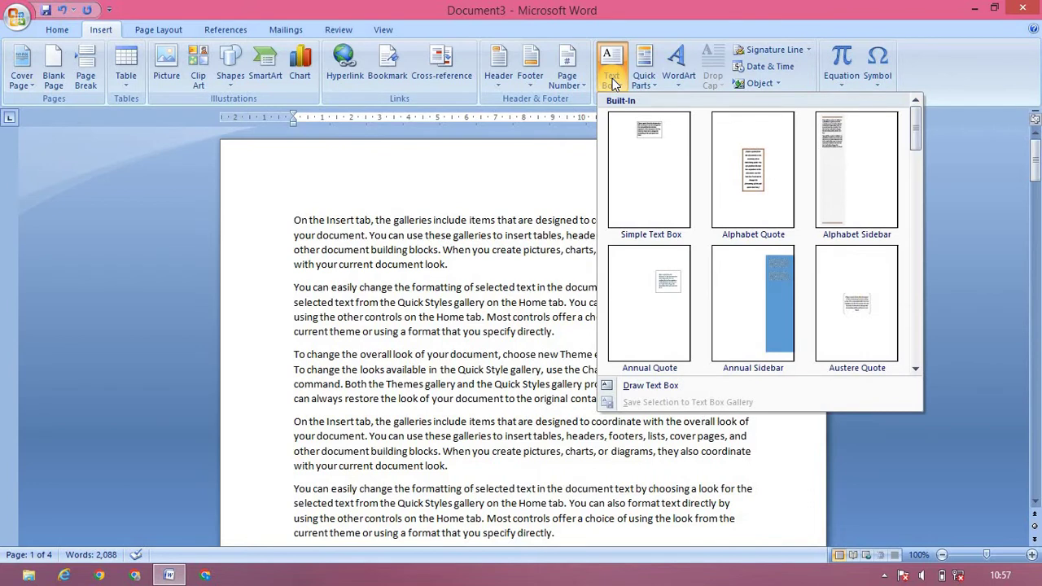
click(508, 370)
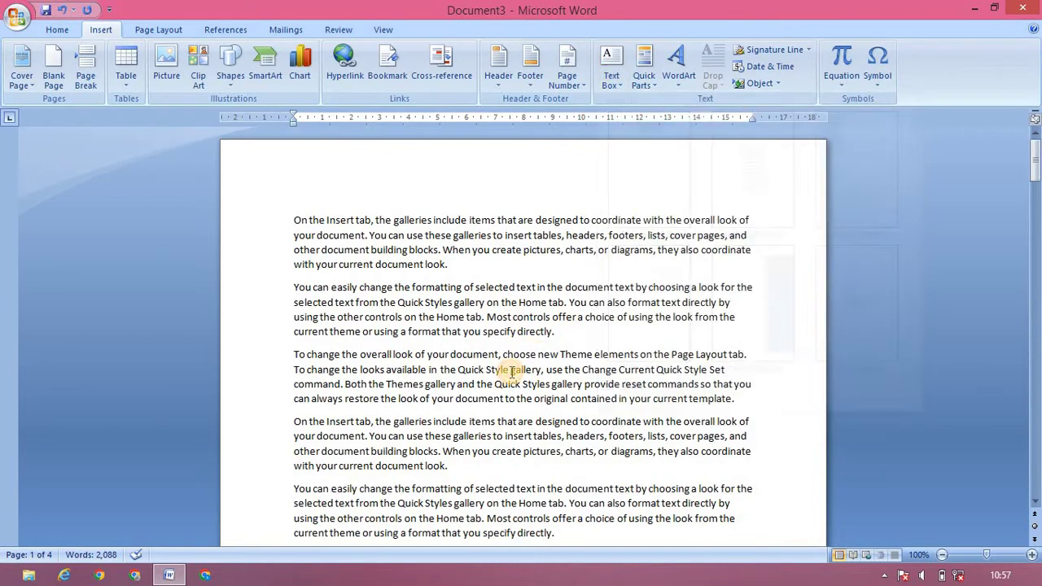
click(586, 332)
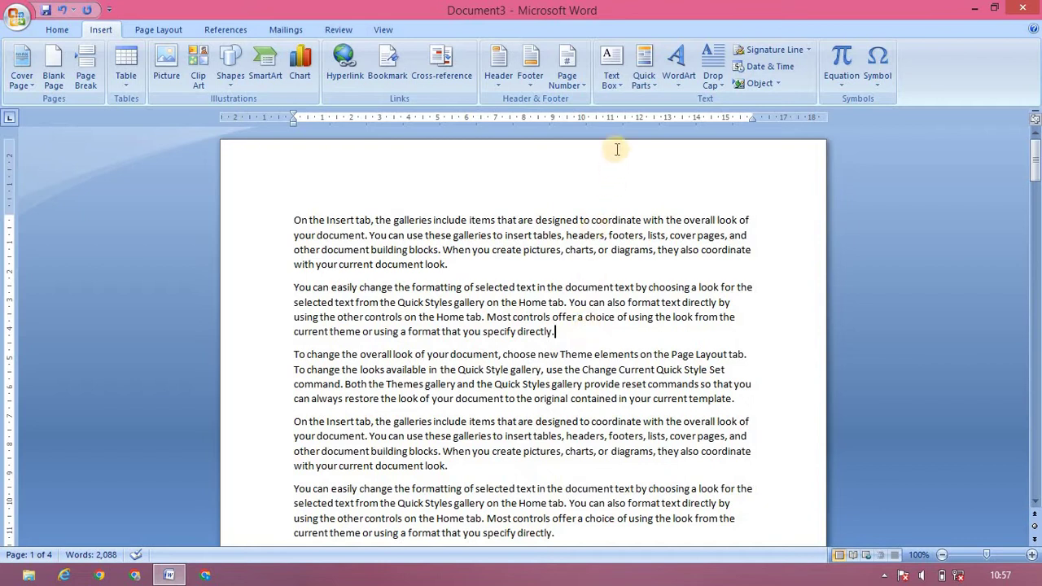
click(618, 80)
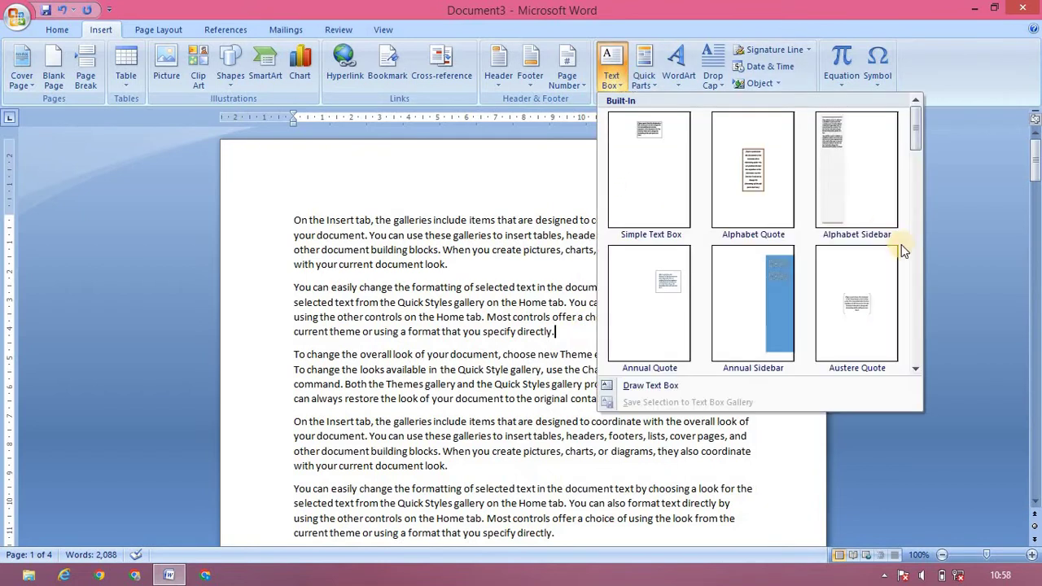
click(918, 263)
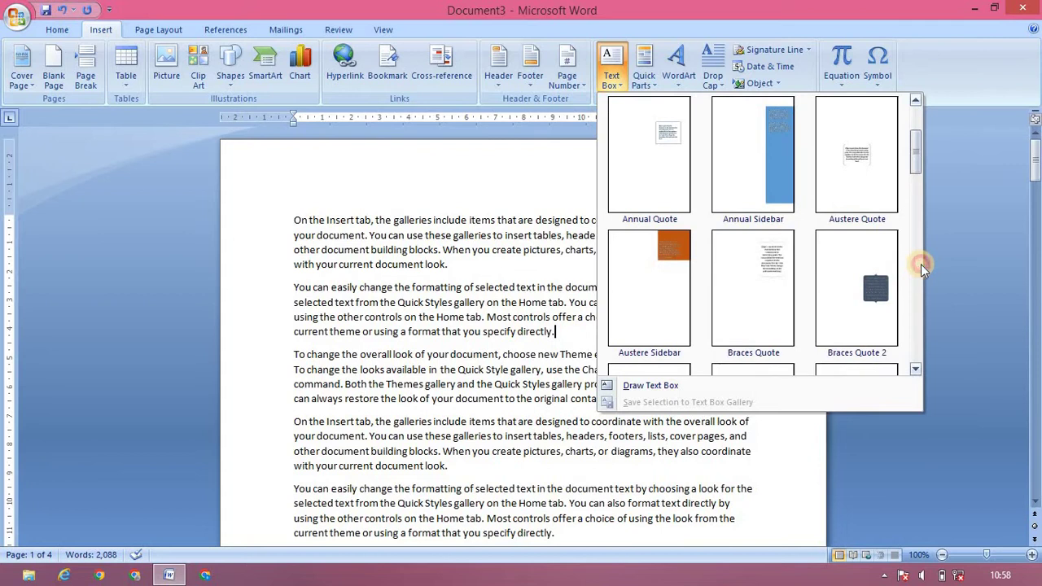
click(921, 264)
click(920, 273)
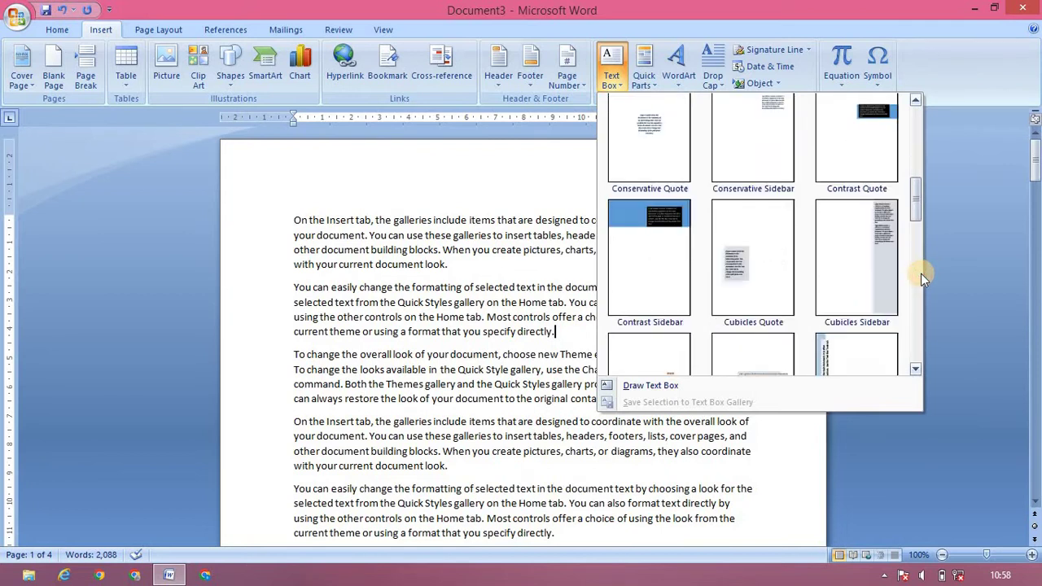
click(784, 221)
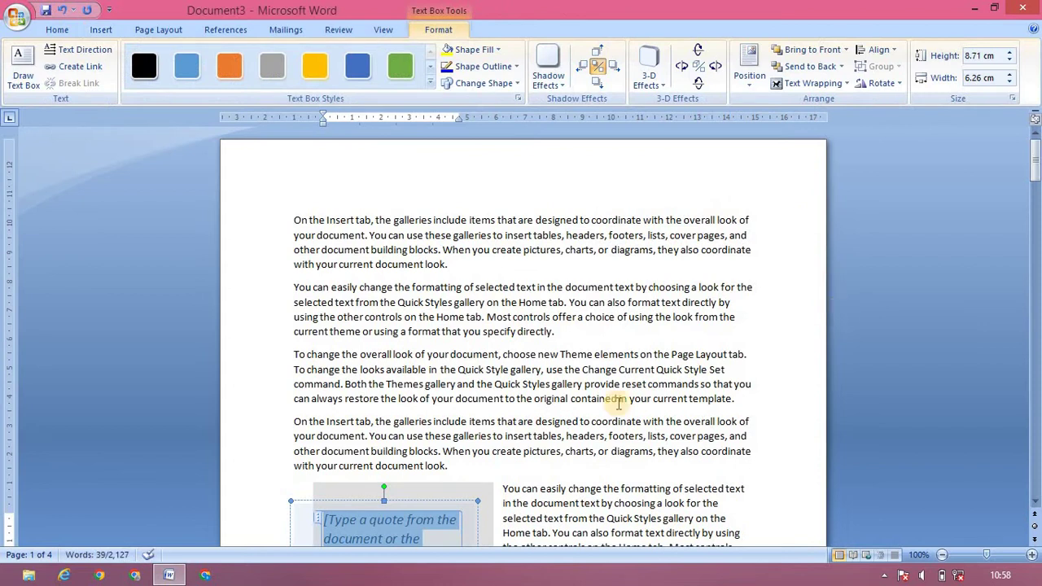
- Replace the placeholder quote in the box with 'jdhfdjhfjd'
scroll(1037, 431, down, 3)
scroll(1038, 431, down, 6)
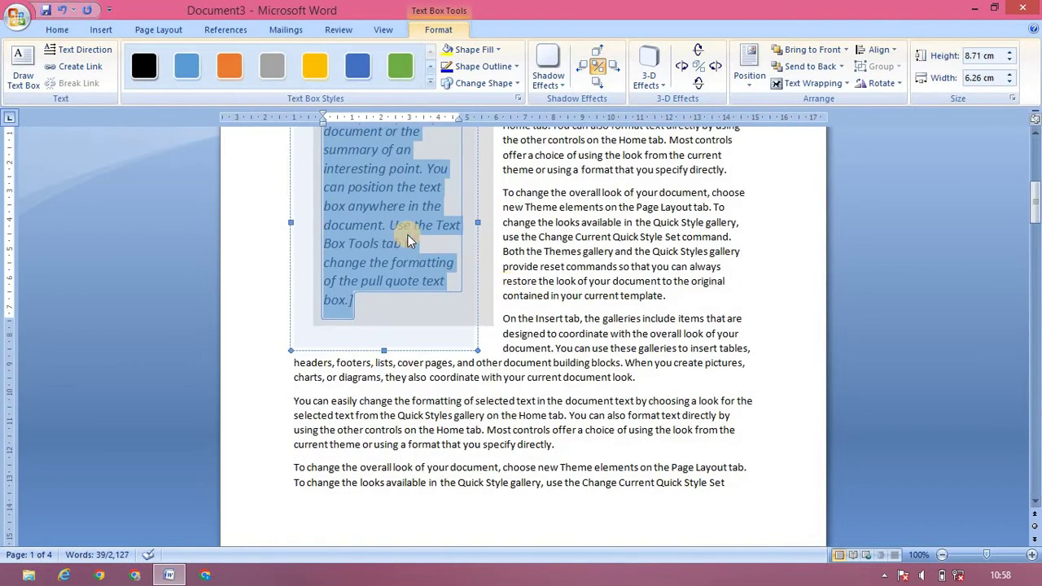
key(Delete)
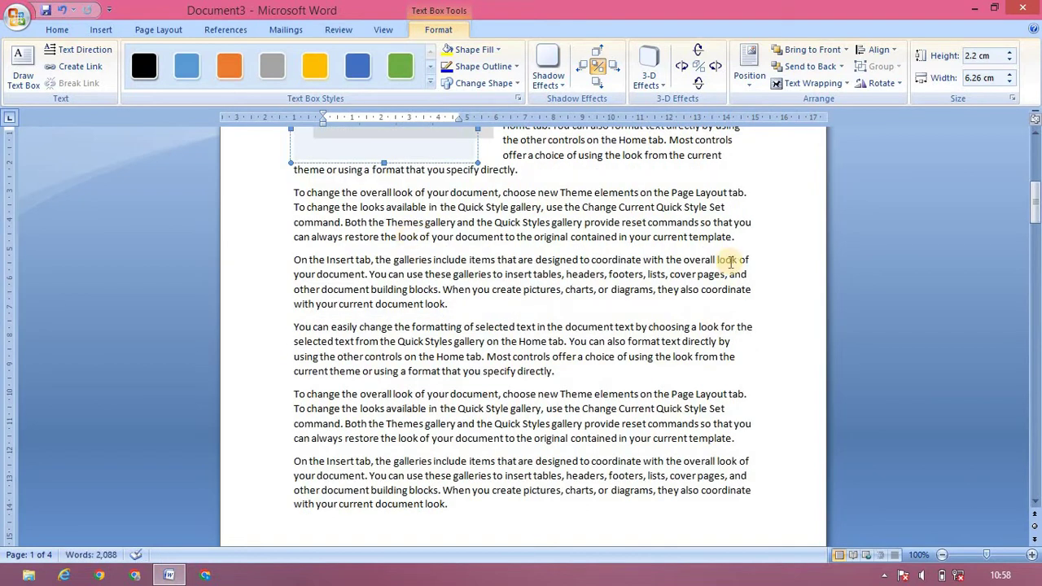
drag(1036, 218, 1035, 204)
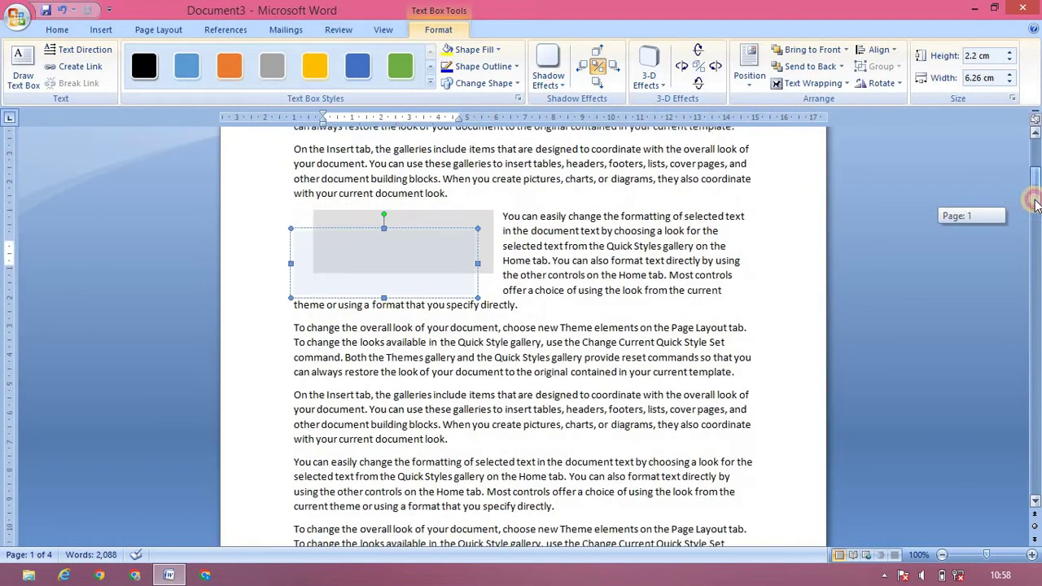
text(jdhfdjhfjd)
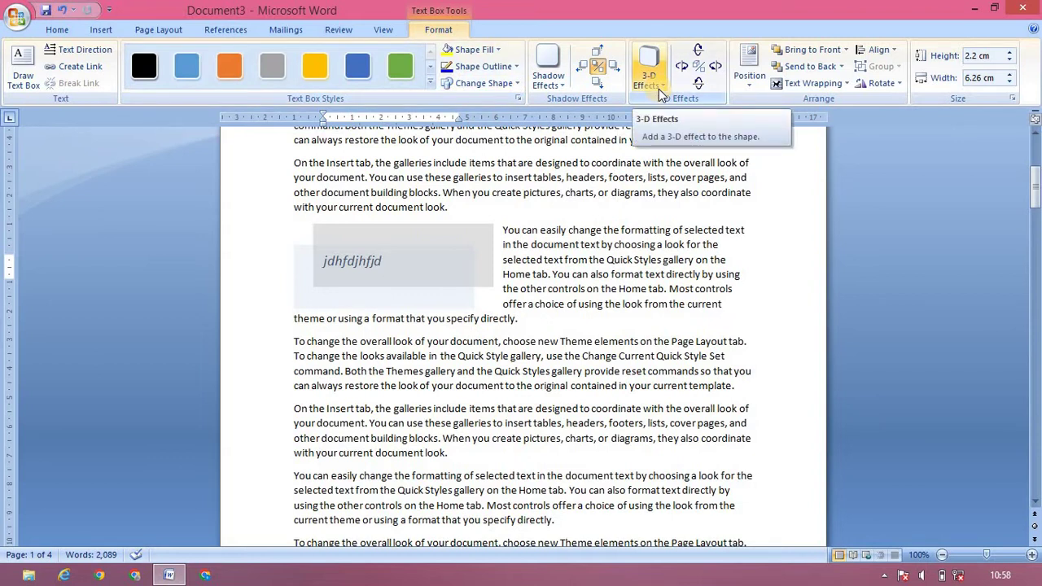
- Draw a plain text box over the right side of the paragraphs containing 'gh'
click(543, 343)
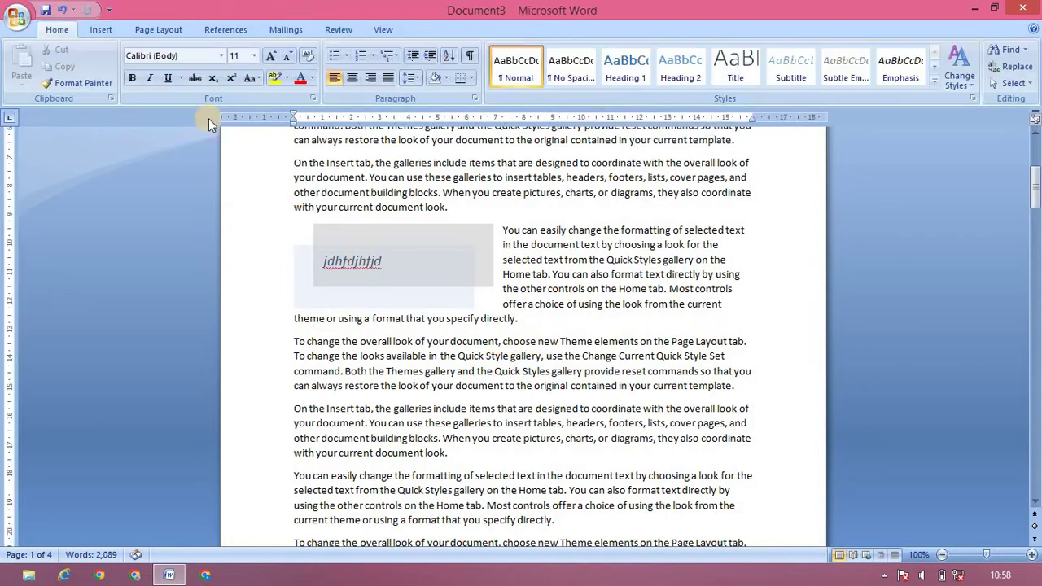
click(102, 31)
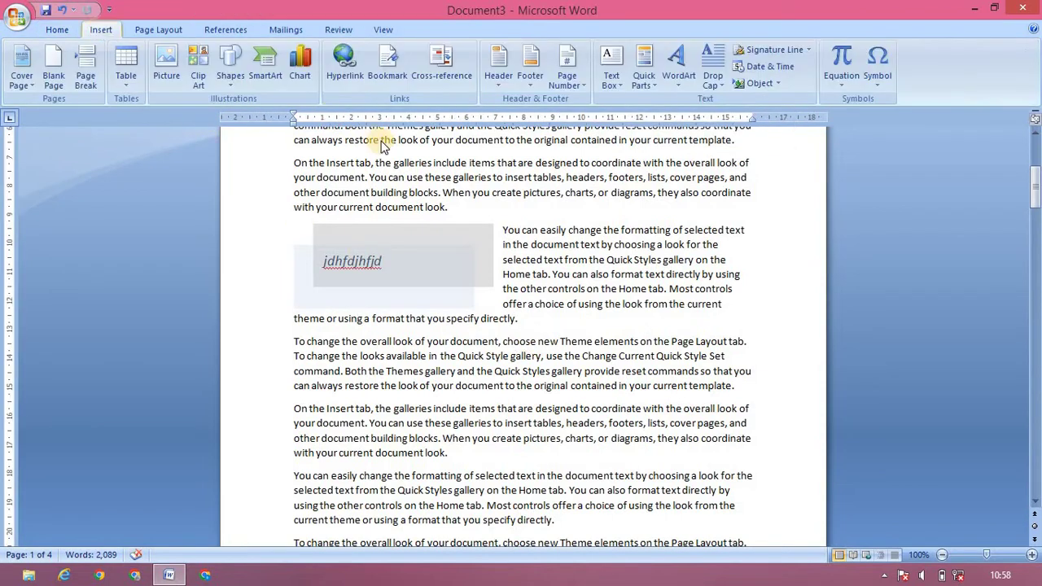
click(612, 81)
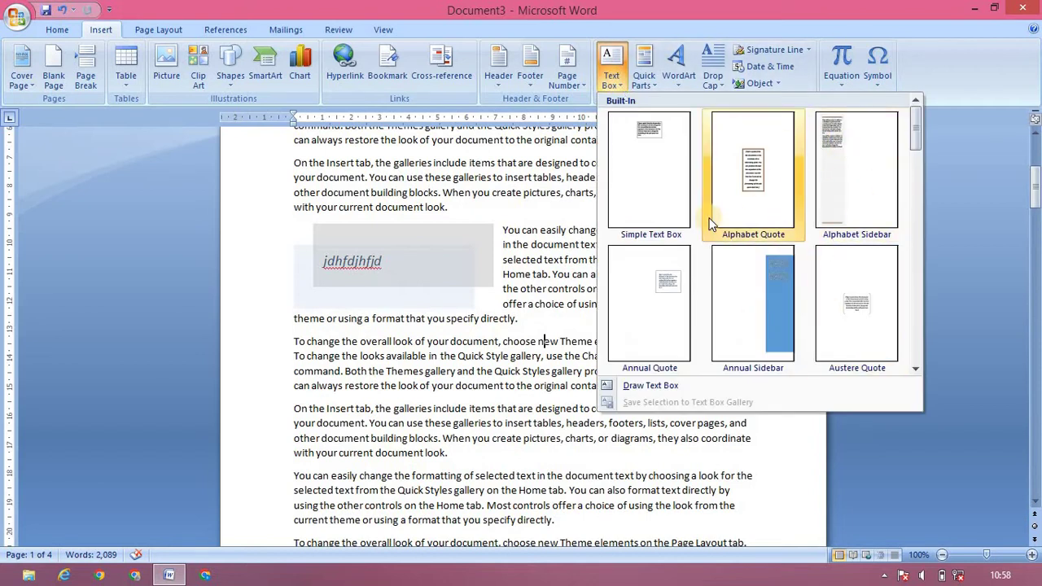
click(655, 389)
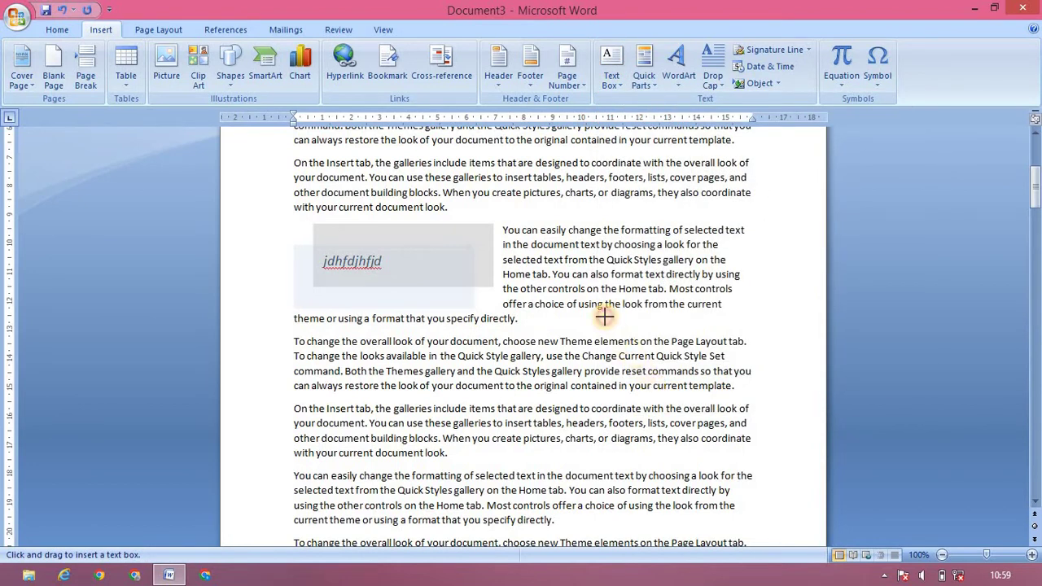
drag(604, 318, 735, 416)
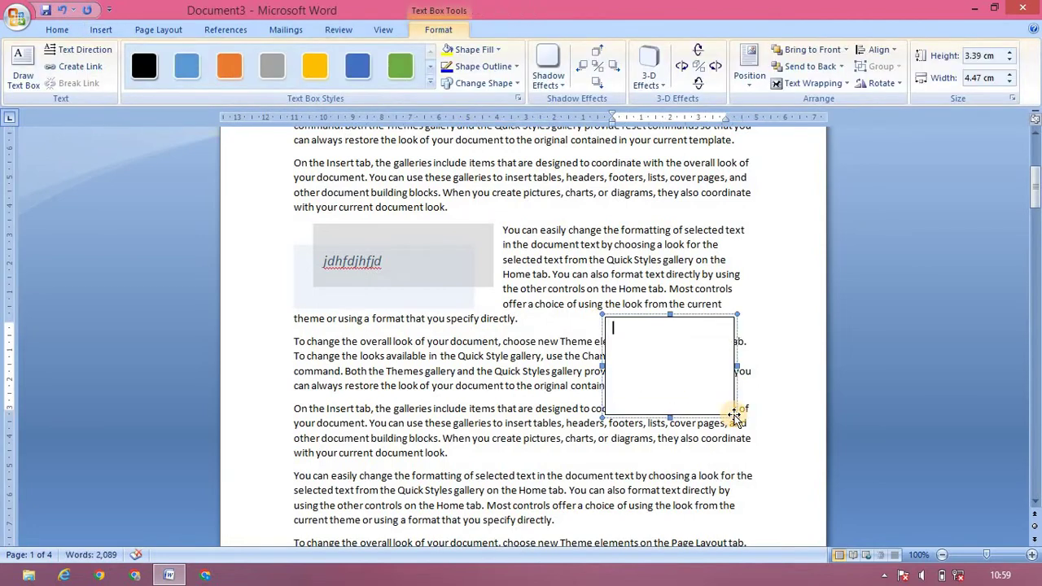
text(gh)
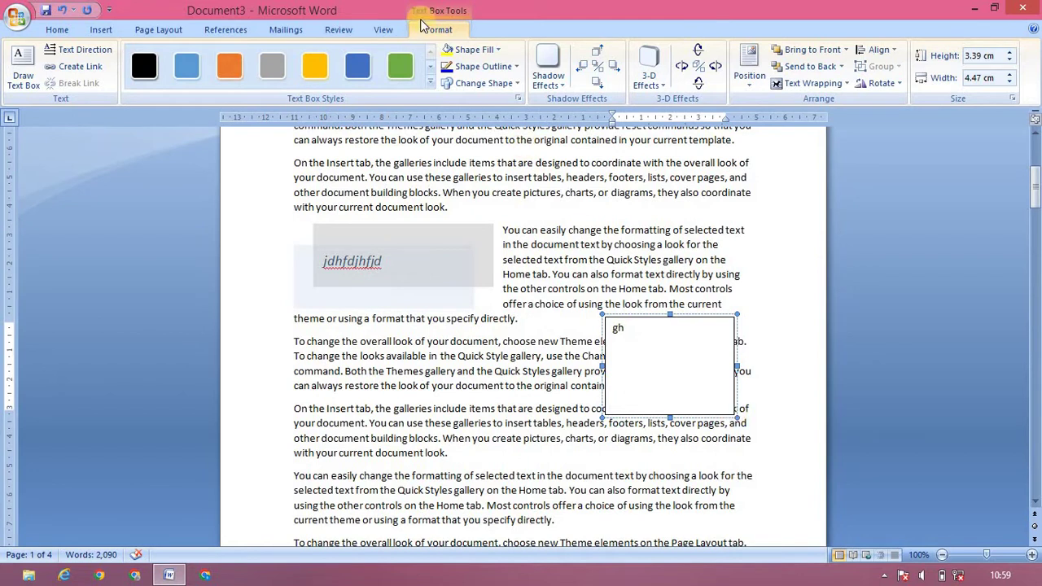
click(462, 385)
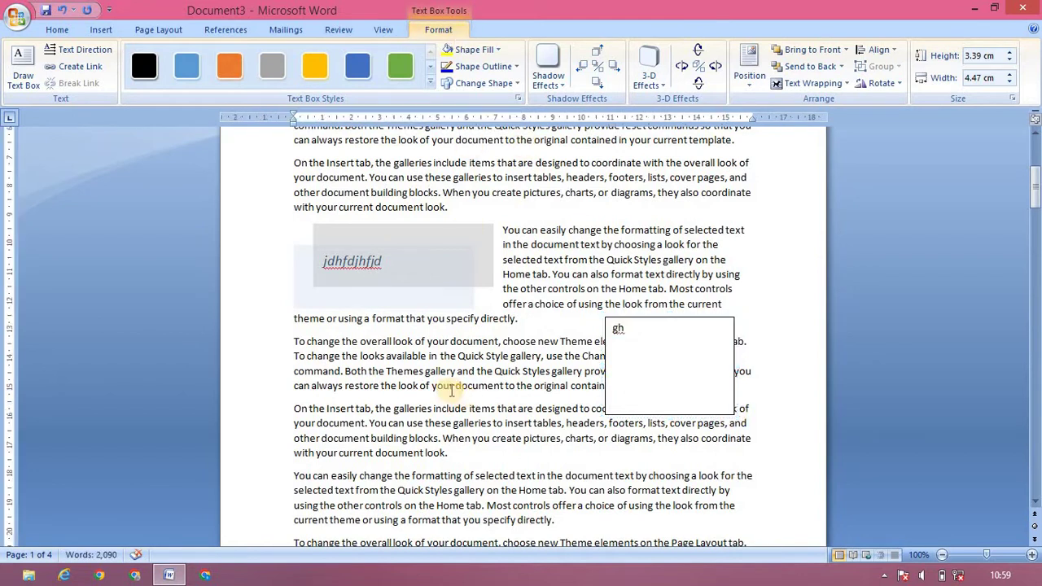
click(101, 30)
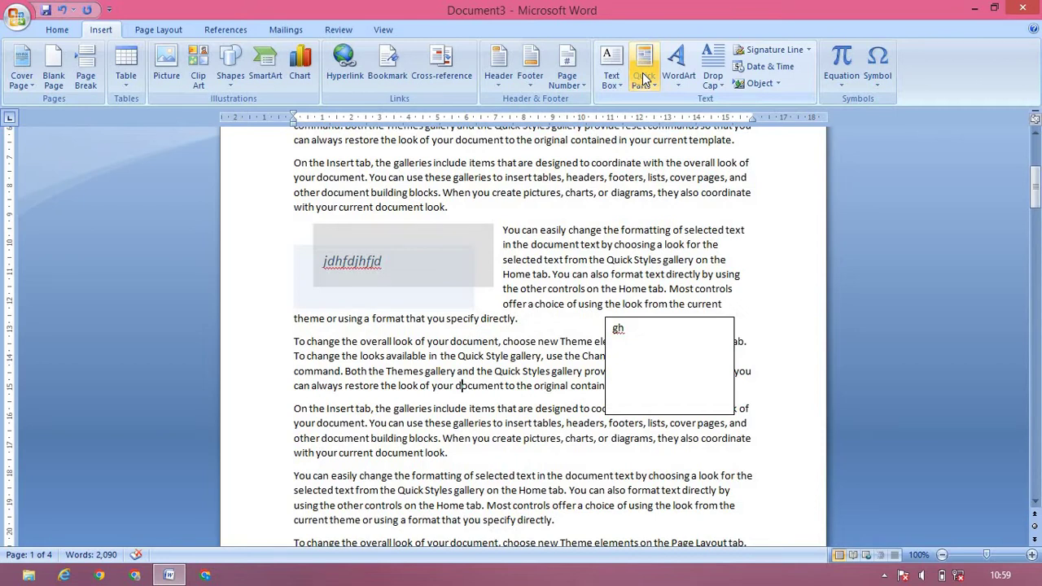
- Insert the saved Brosy academy quick part as a new paragraph after 'document look.'
click(643, 78)
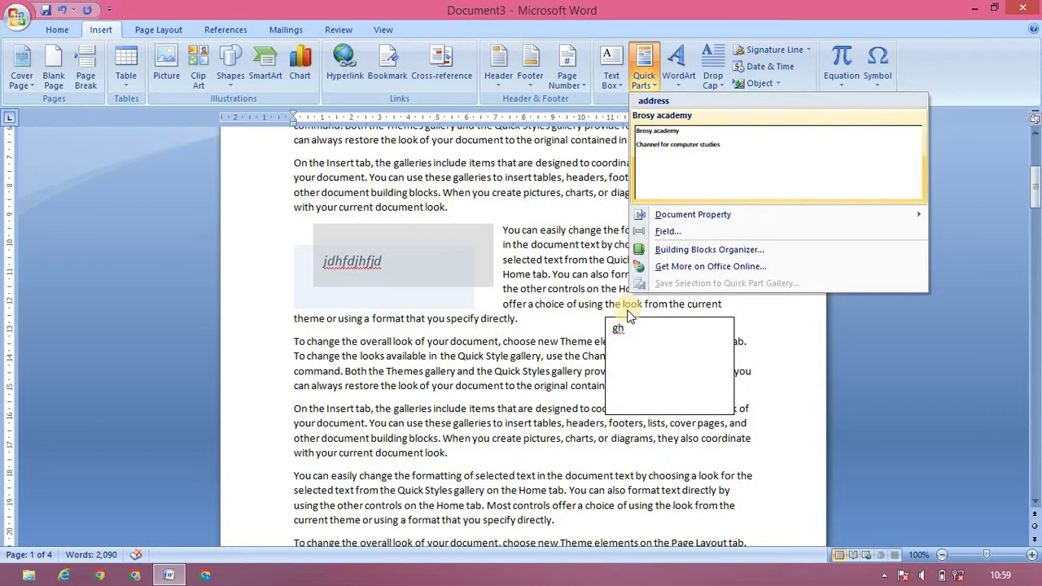
click(496, 460)
key(Return)
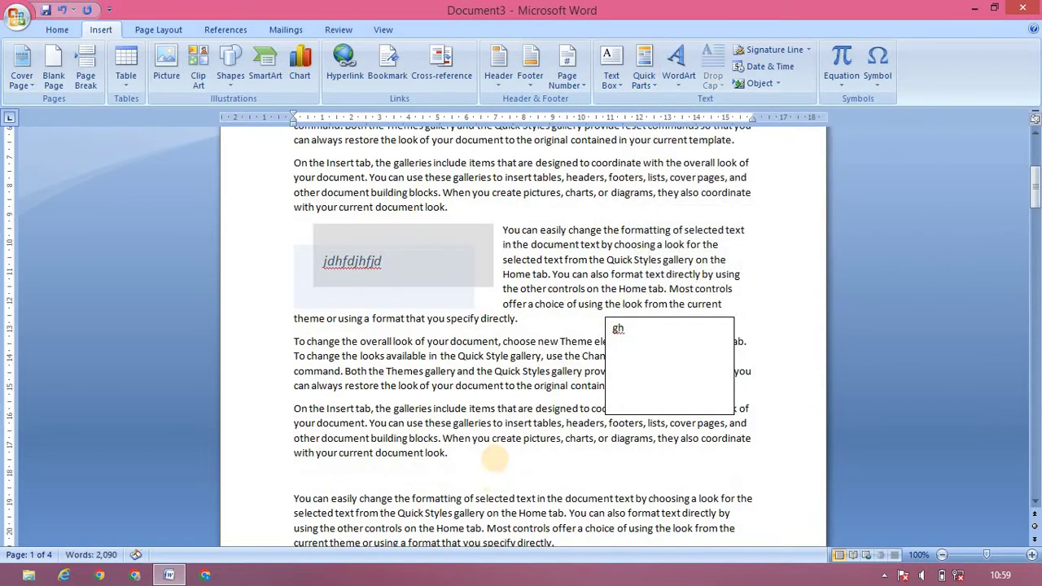
click(644, 75)
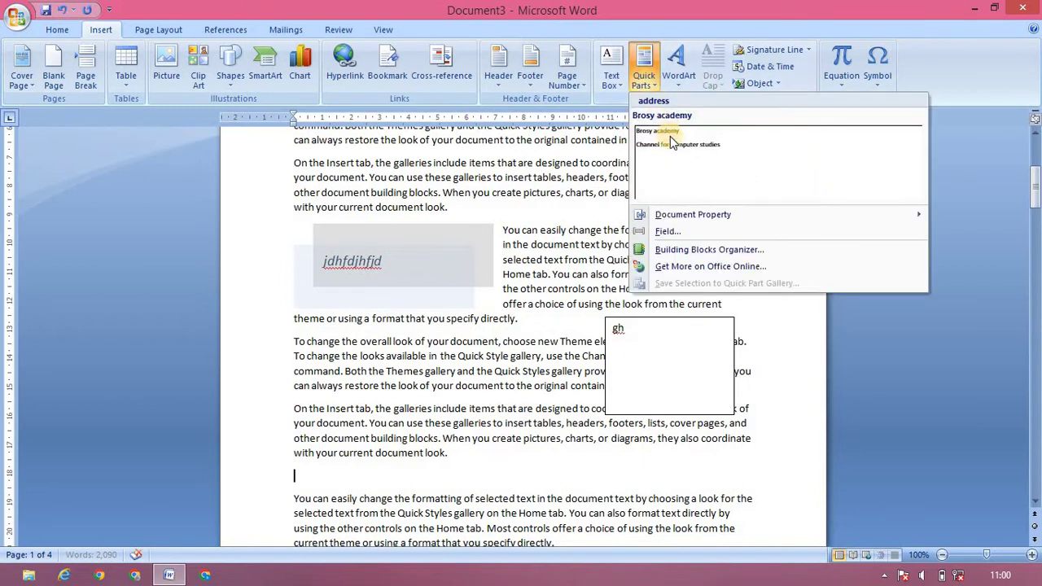
click(670, 137)
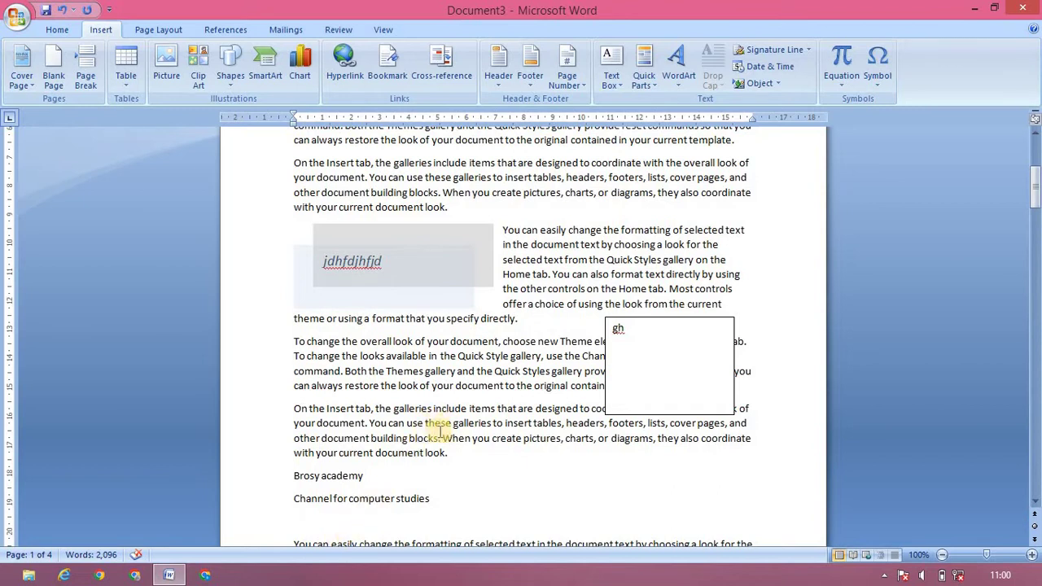
- Save the 'On the Insert tab' paragraph as a General building block named sample
double_click(437, 425)
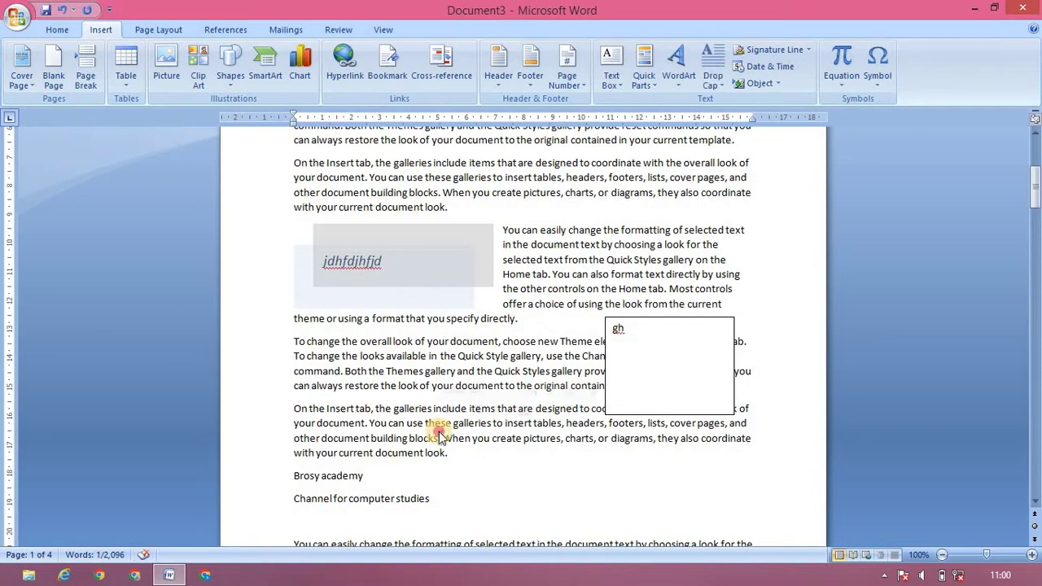
drag(436, 424, 457, 428)
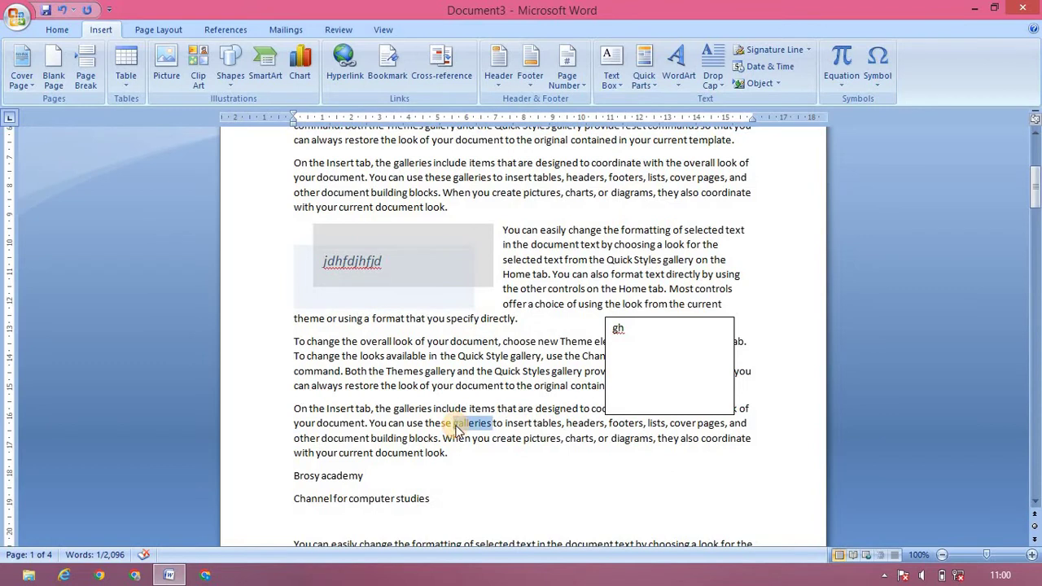
triple_click(457, 429)
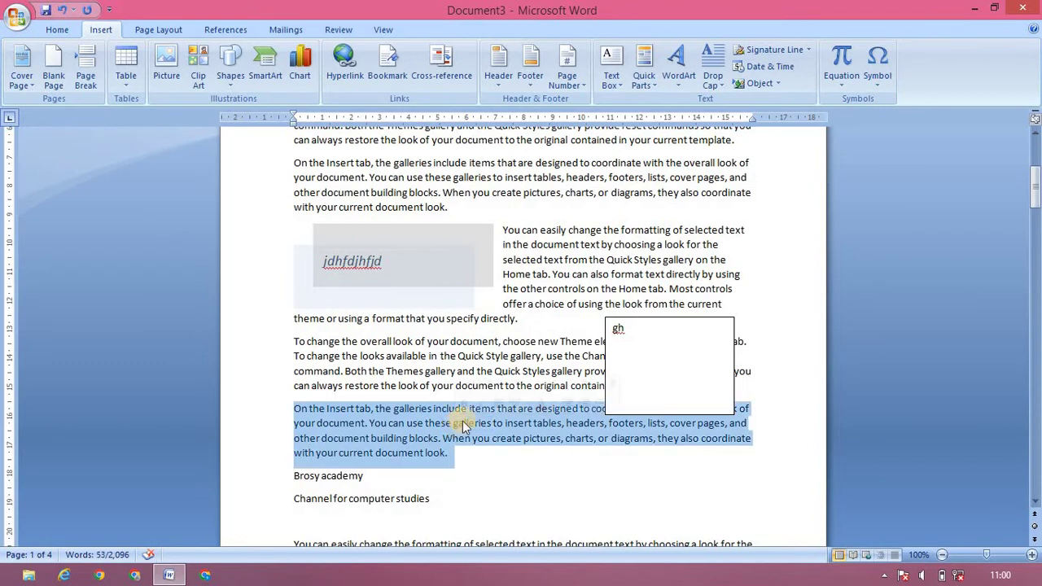
click(646, 81)
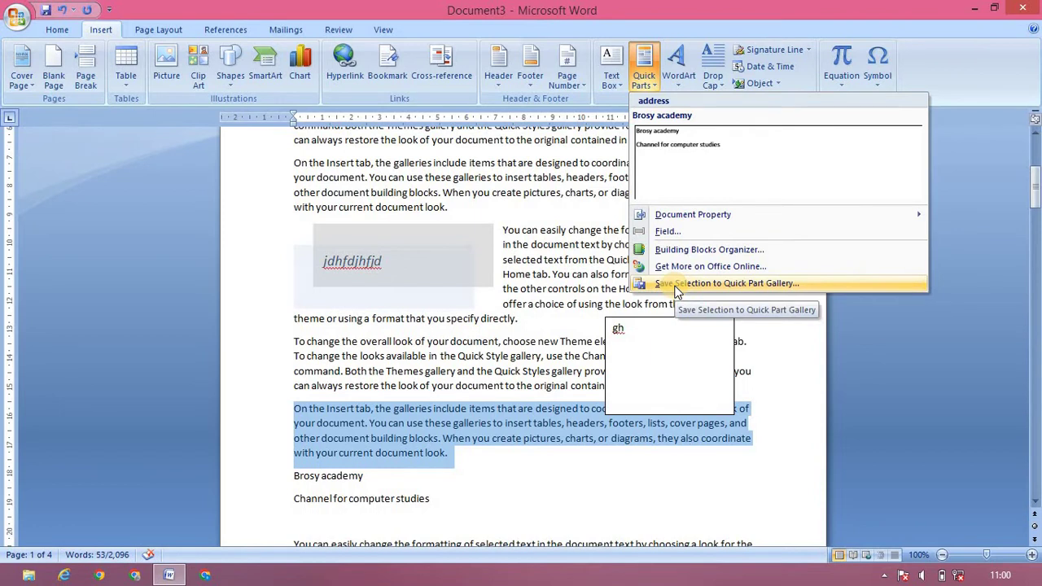
click(675, 290)
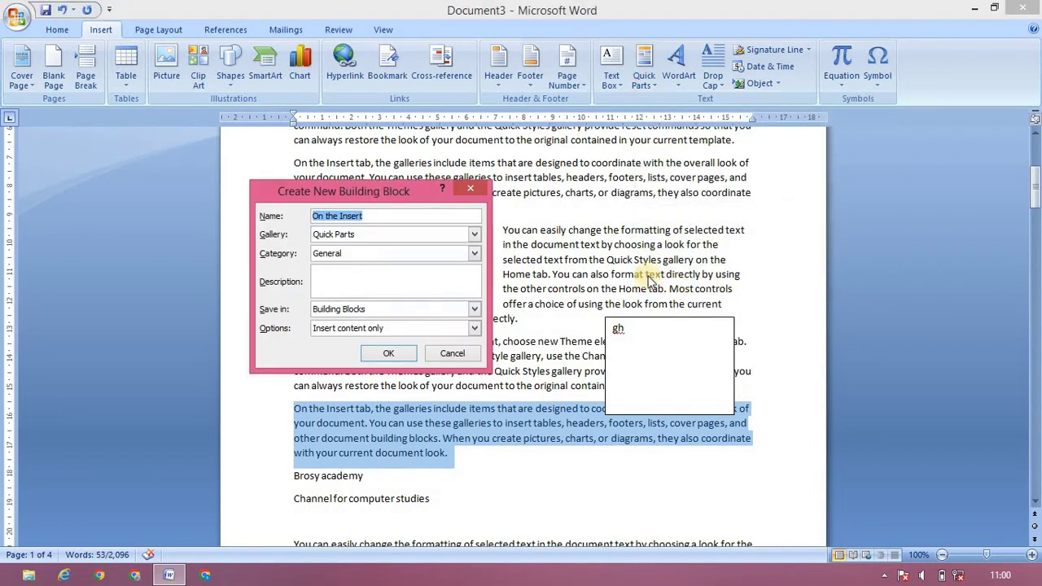
key(BackSpace)
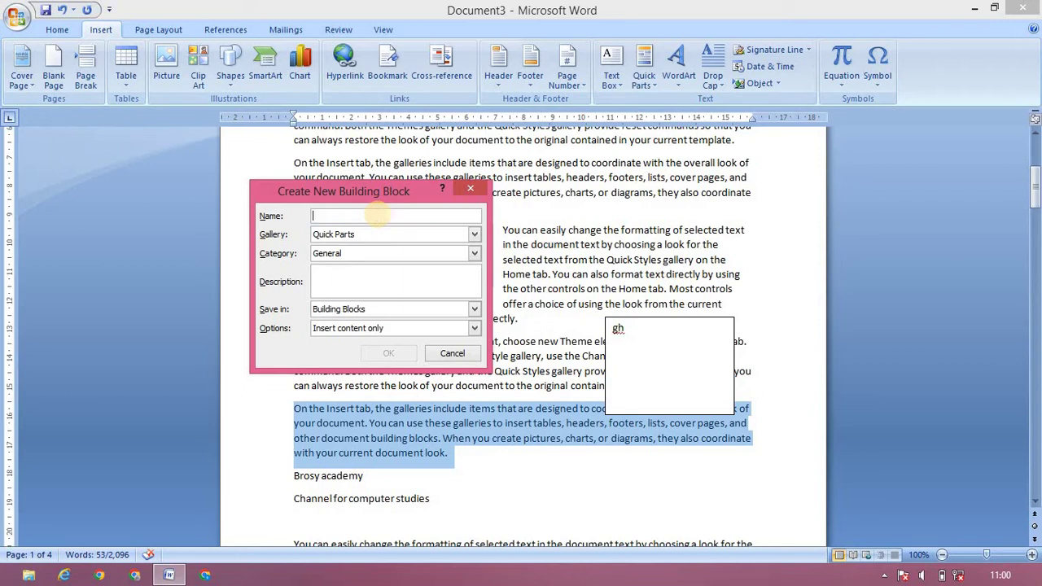
text(sample)
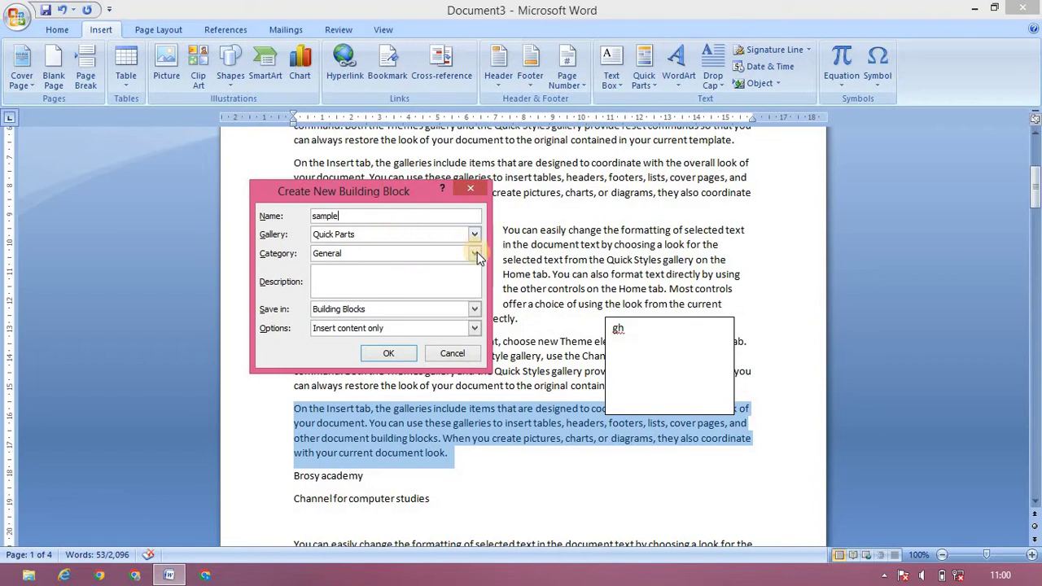
click(476, 254)
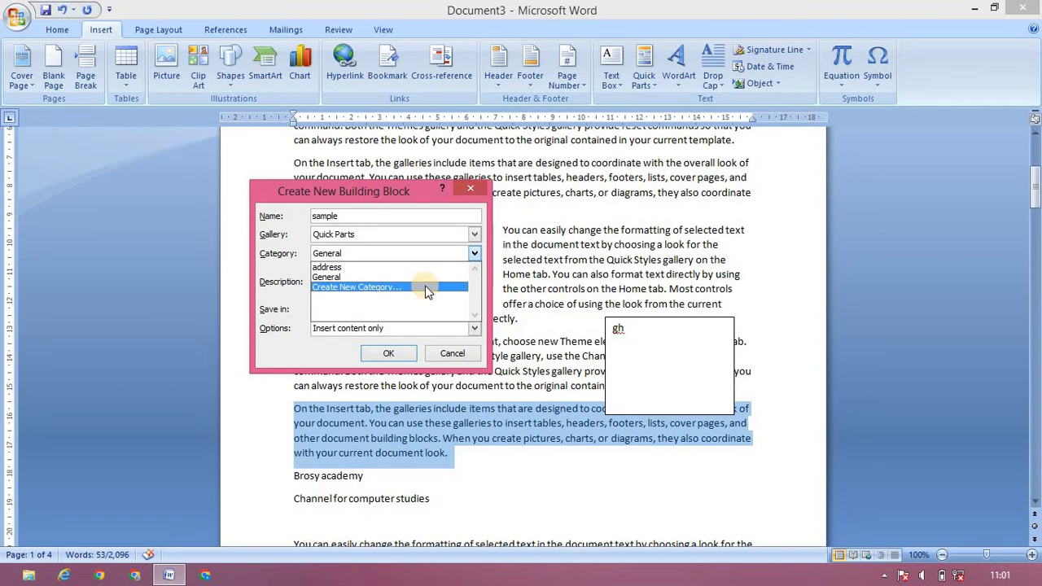
click(422, 280)
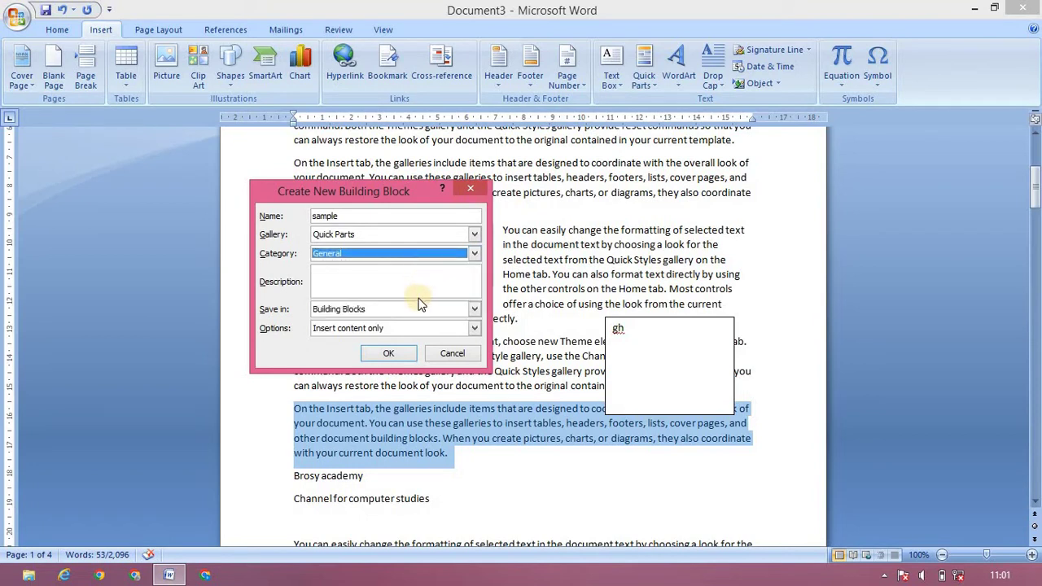
click(391, 355)
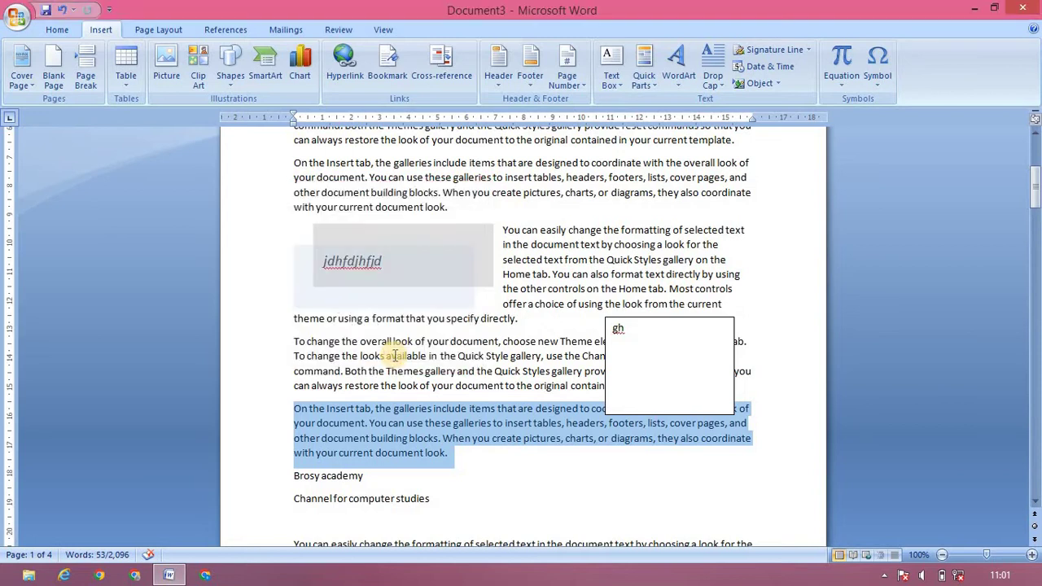
- Insert the sample building block in a new paragraph below 'Channel for computer studies'
click(642, 80)
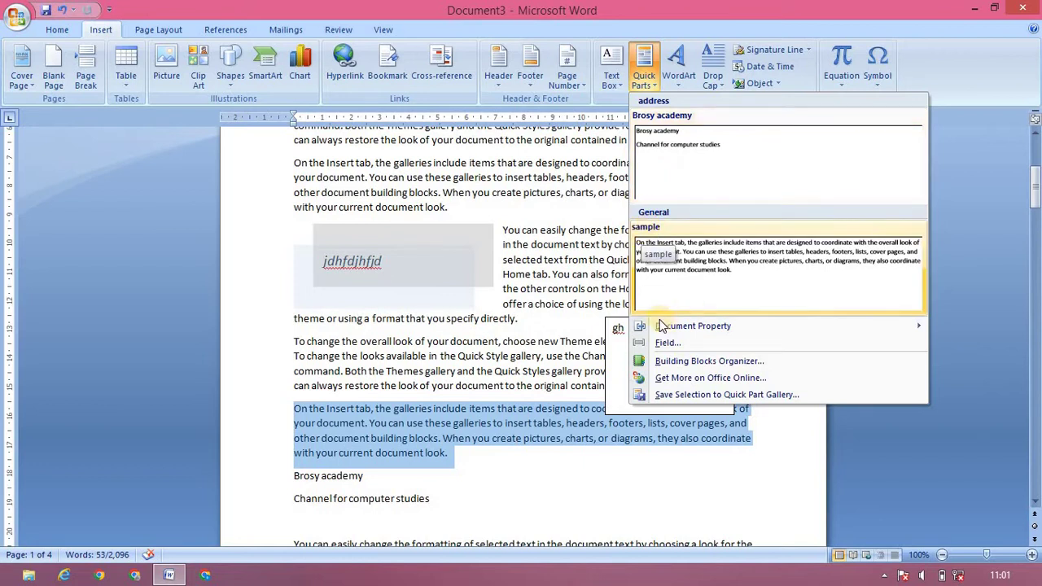
click(509, 508)
click(488, 505)
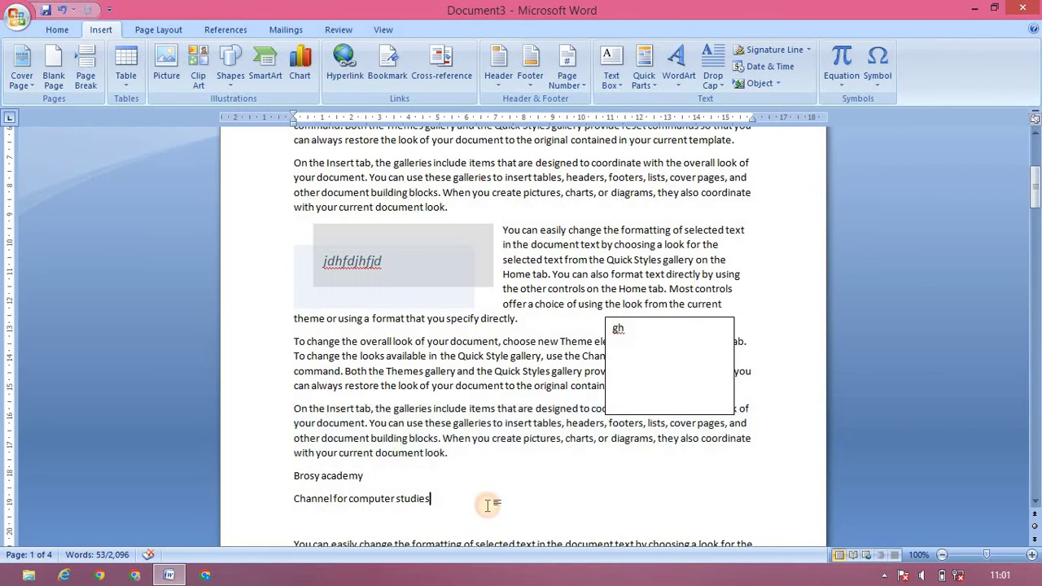
key(Return)
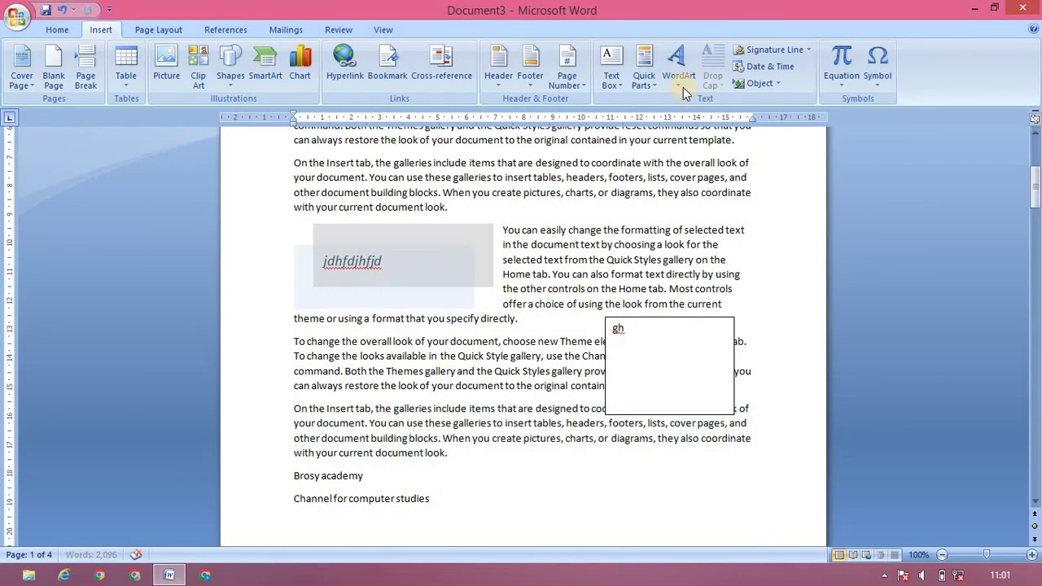
click(678, 82)
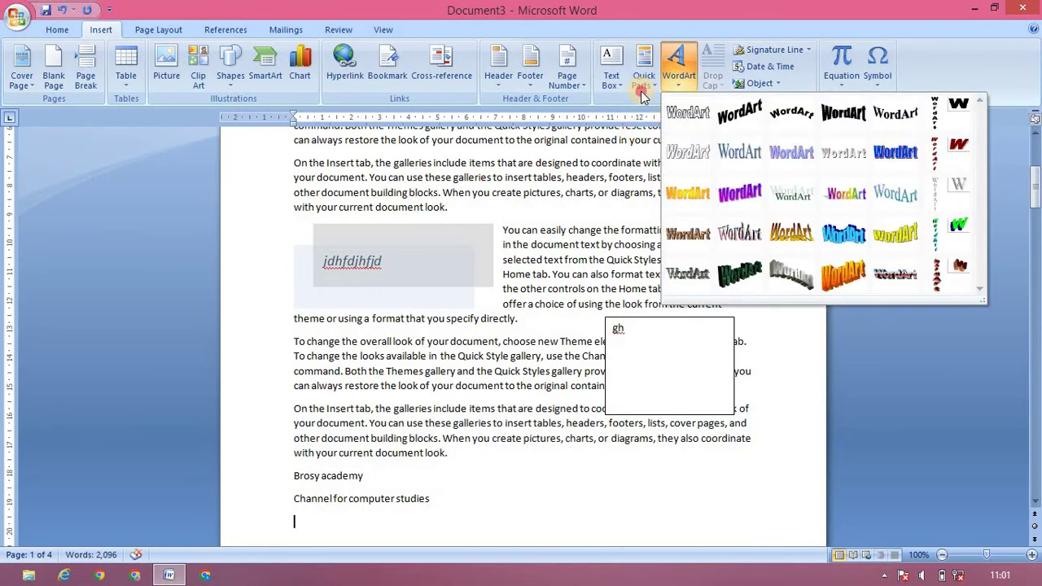
click(643, 81)
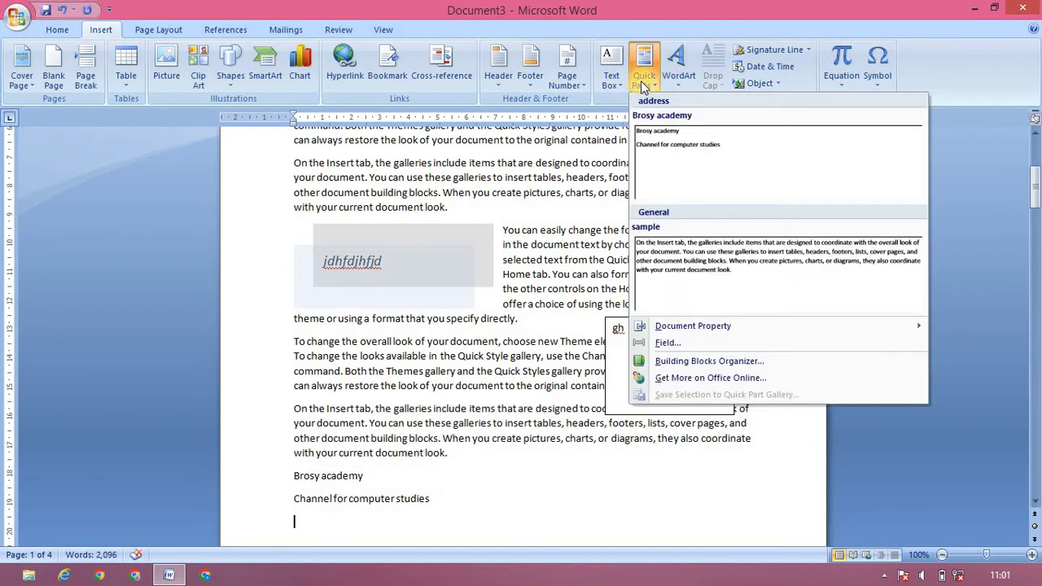
click(702, 258)
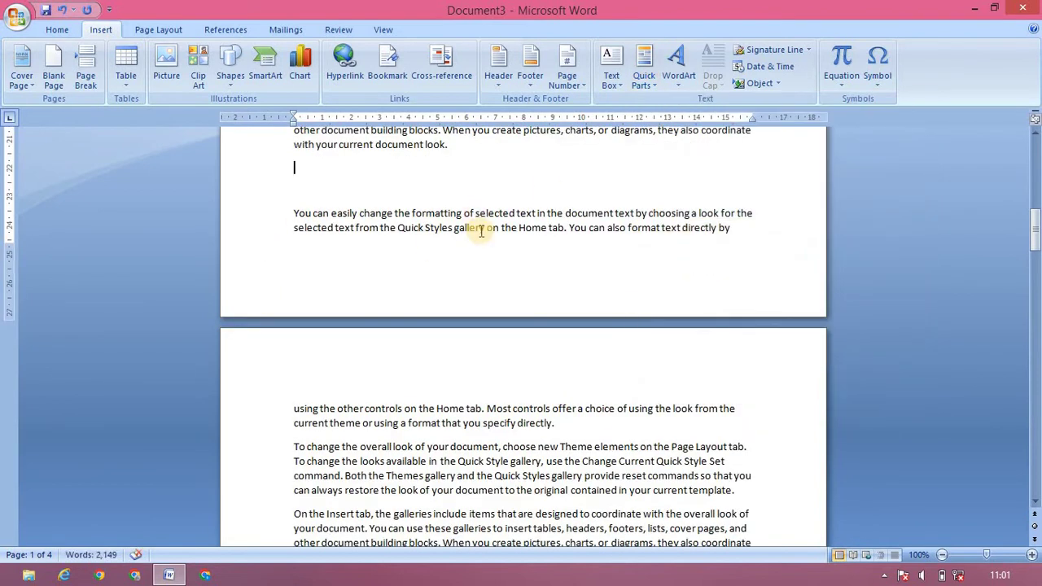
- Insert the sample building block into a new Document4, then minimize that window
key(ctrl+n)
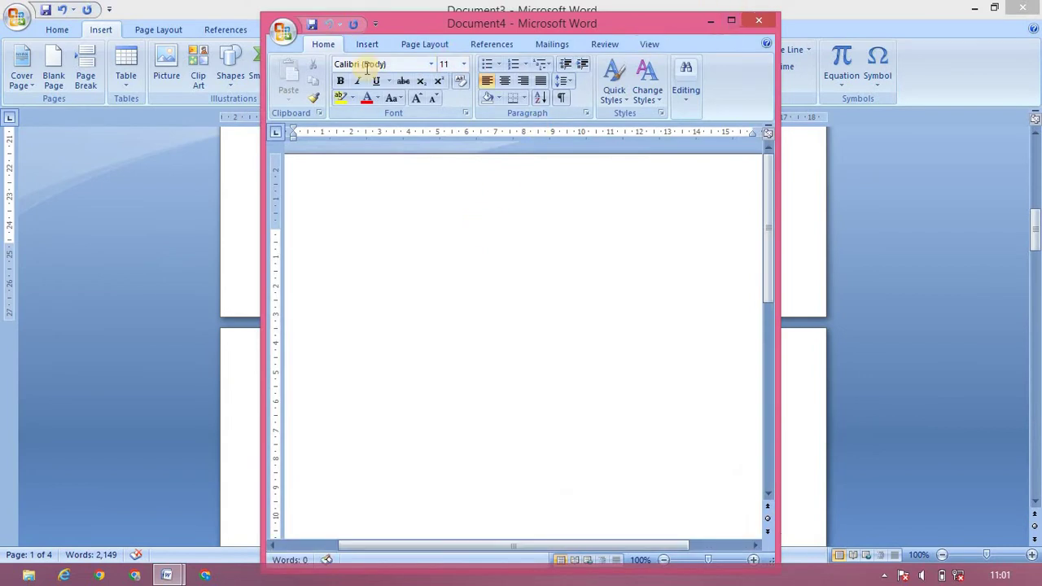
click(367, 46)
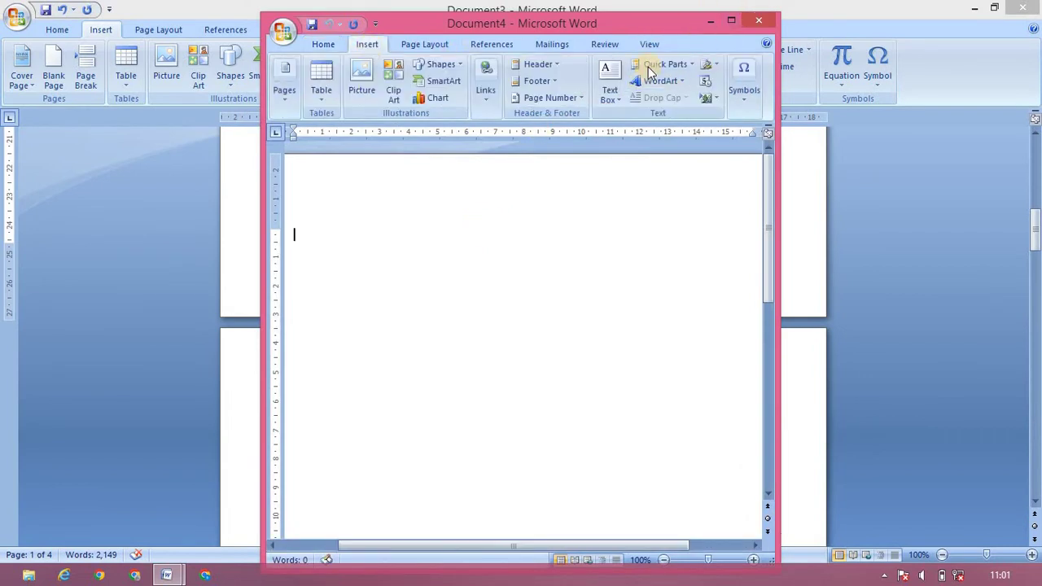
click(675, 64)
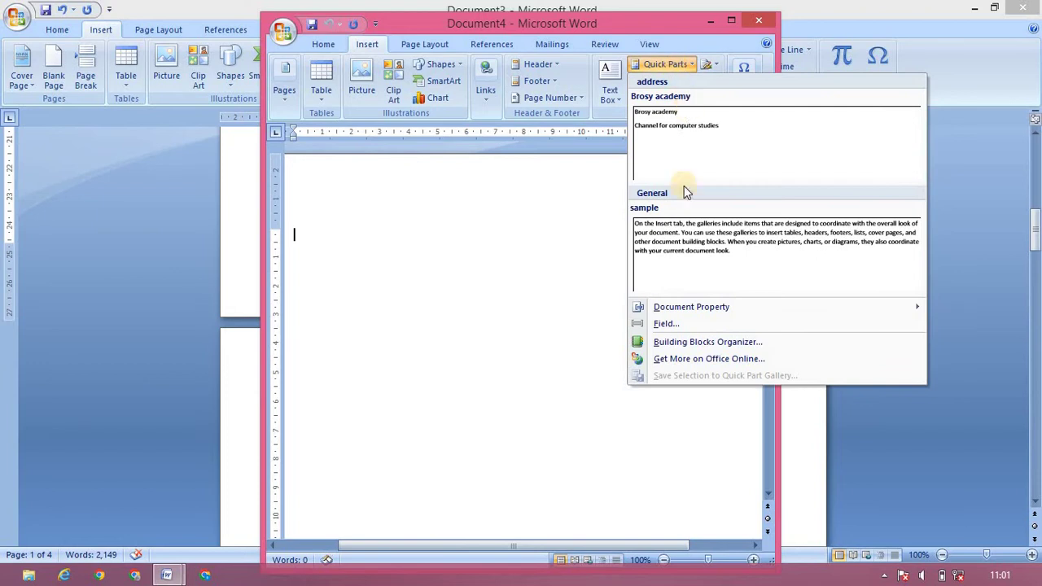
click(703, 224)
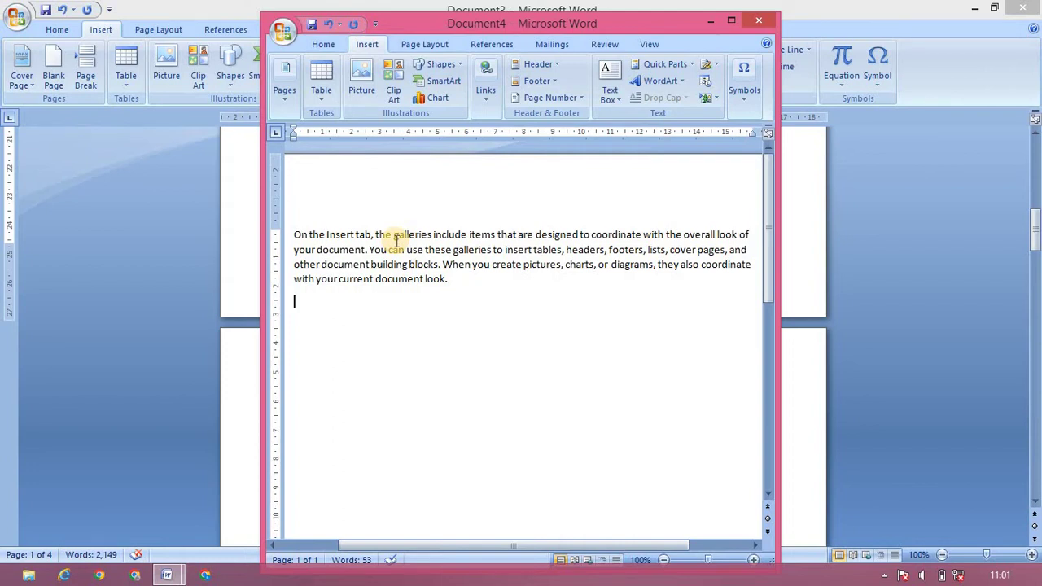
click(710, 22)
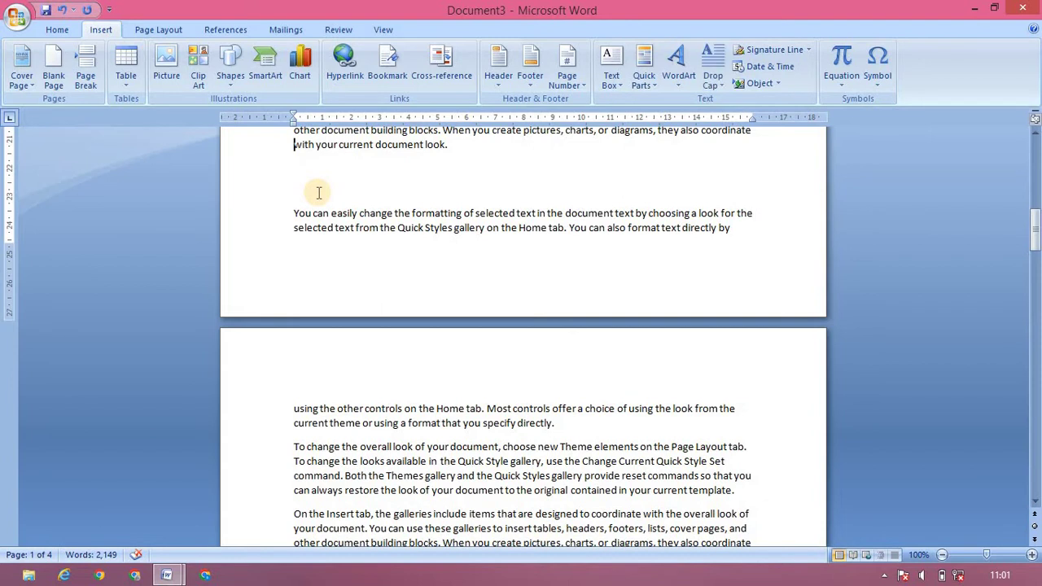
- Select the 'Brosy academy' line and bring up the WordArt styles for it
scroll(319, 192, up, 4)
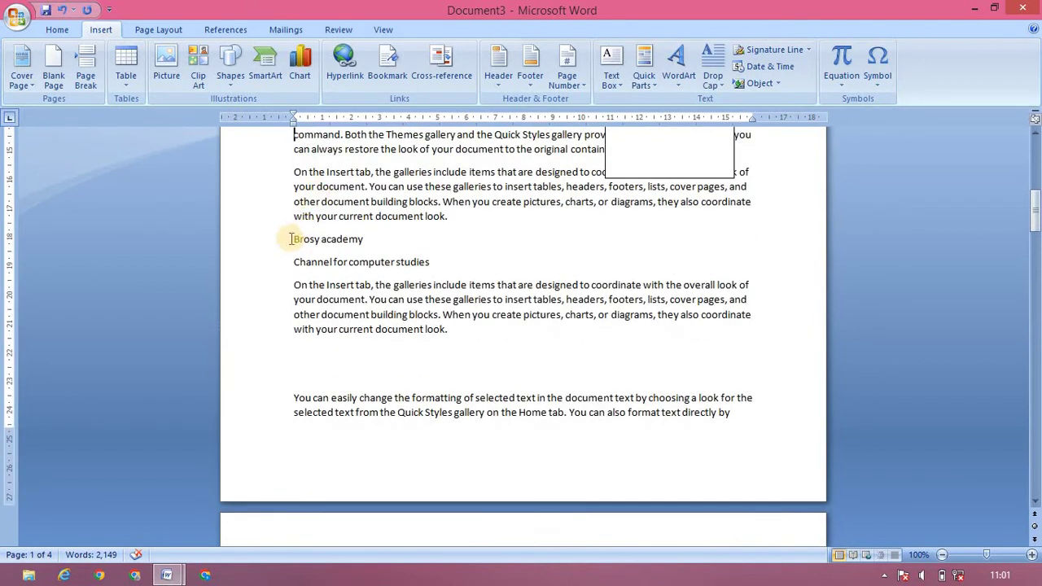
drag(290, 239, 364, 240)
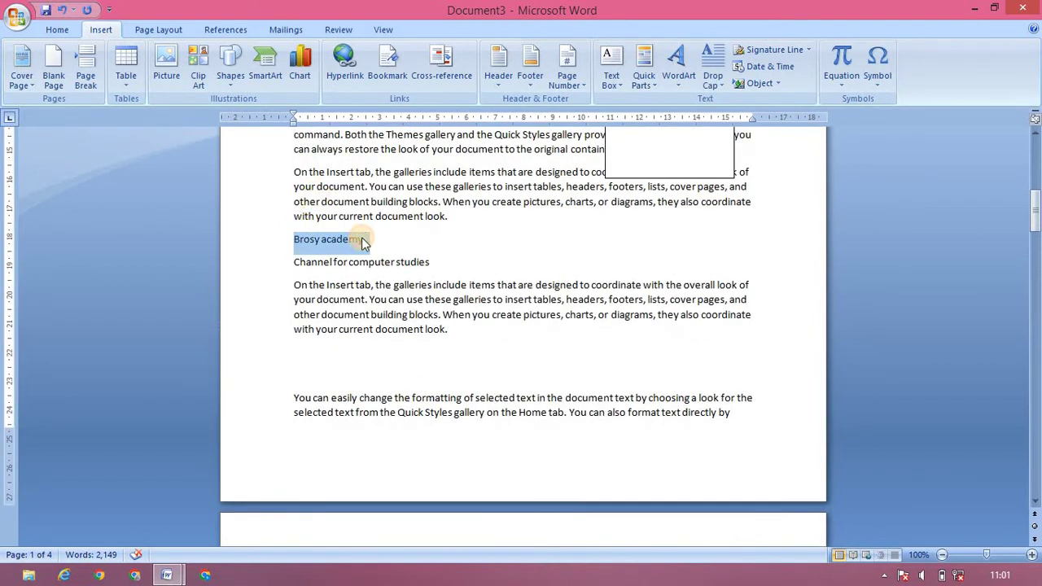
click(688, 72)
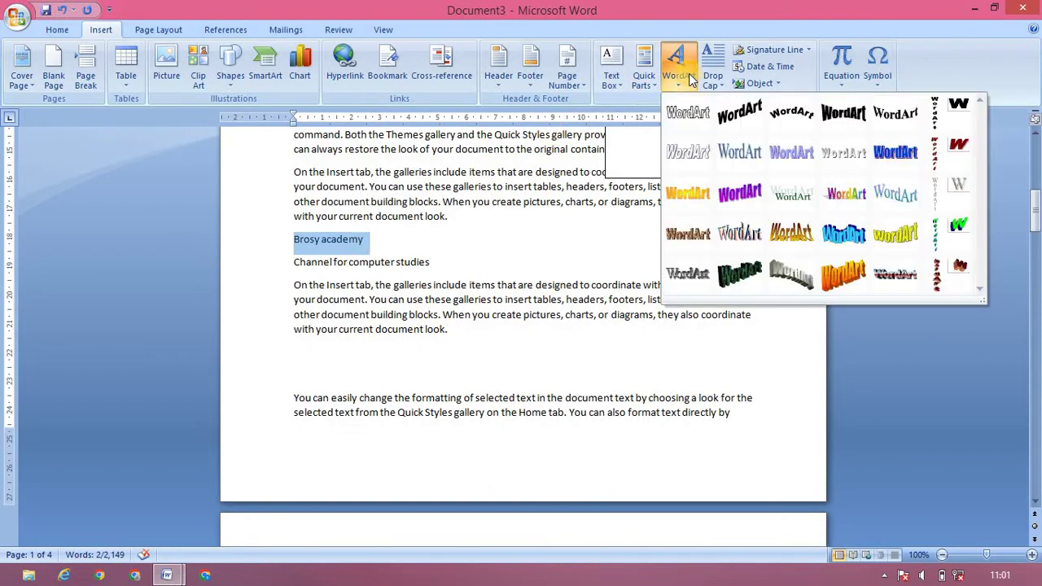
- Convert 'Brosy academy' into rainbow WordArt in Arial Black, 24 pt, bold
click(842, 202)
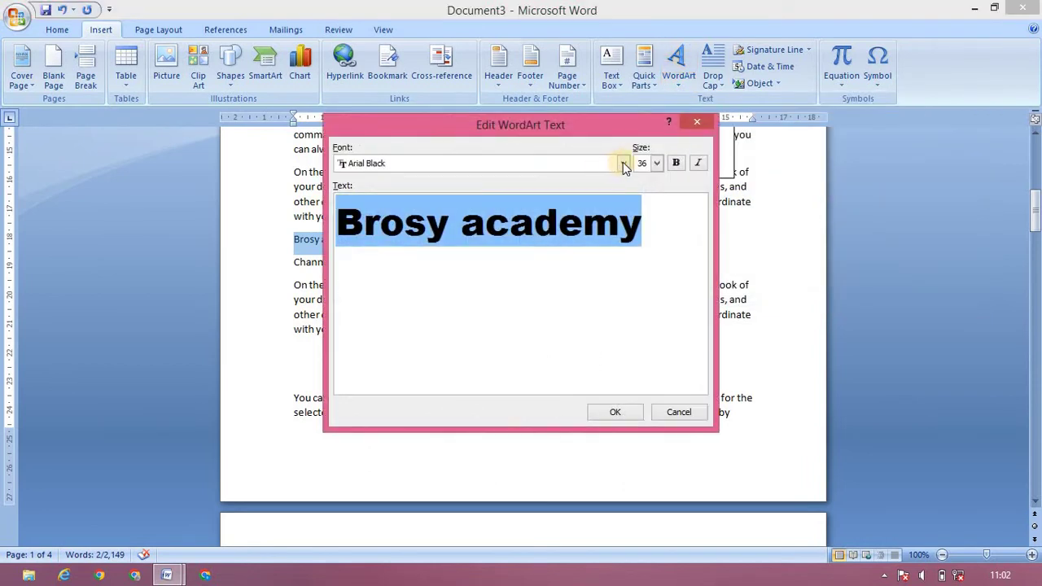
click(624, 164)
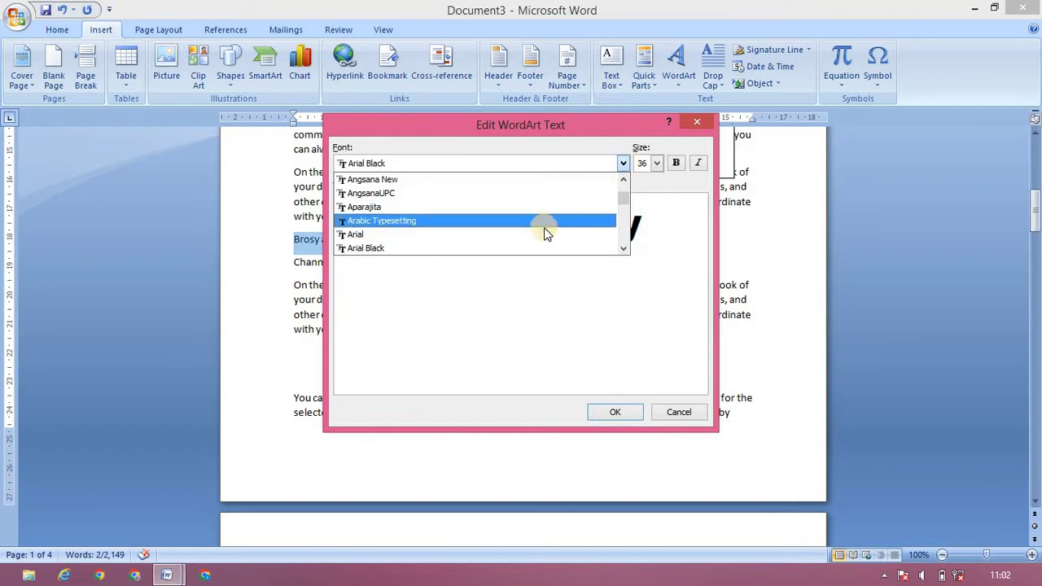
click(537, 248)
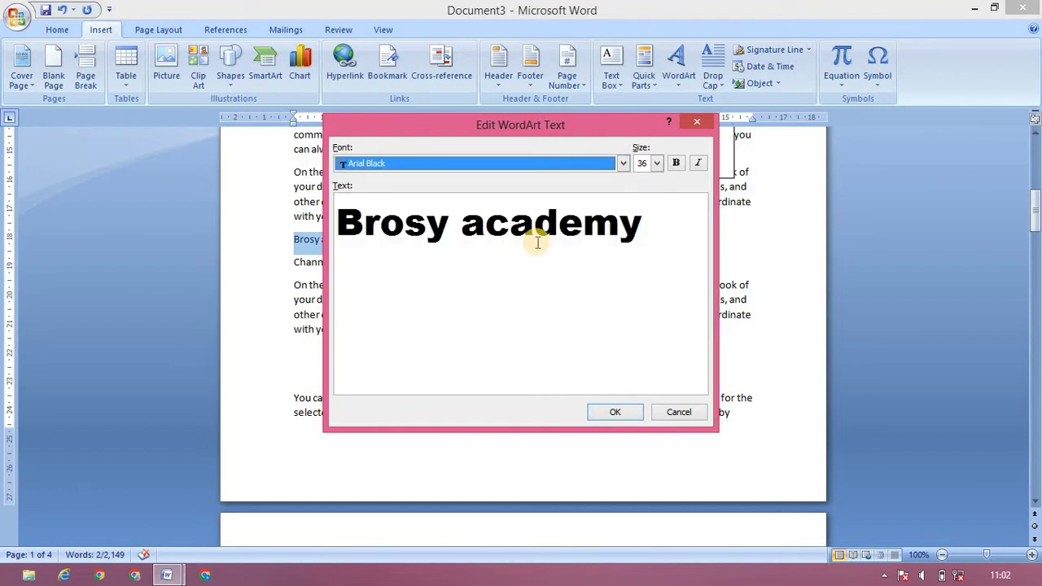
click(656, 163)
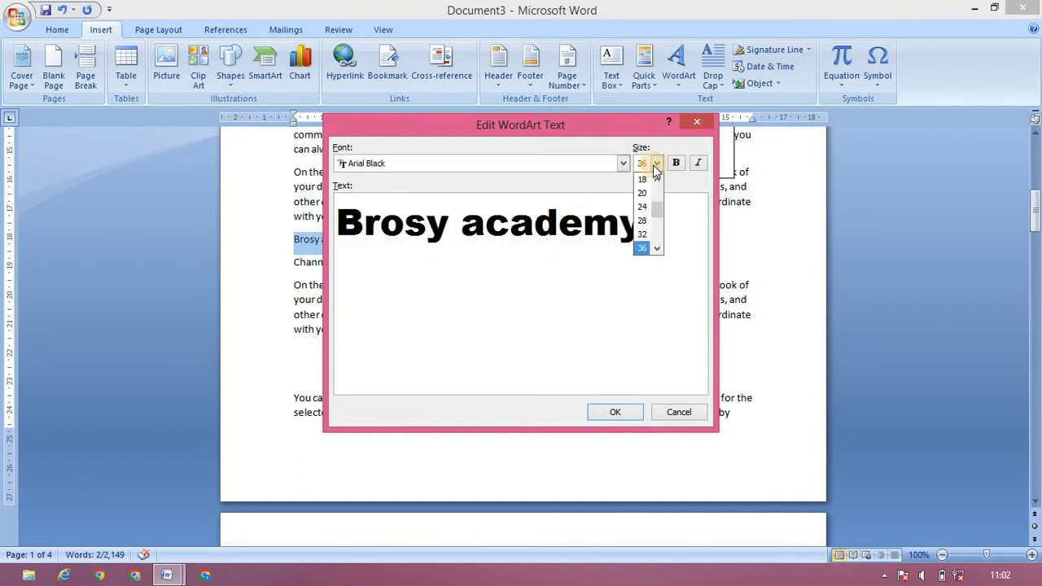
click(641, 204)
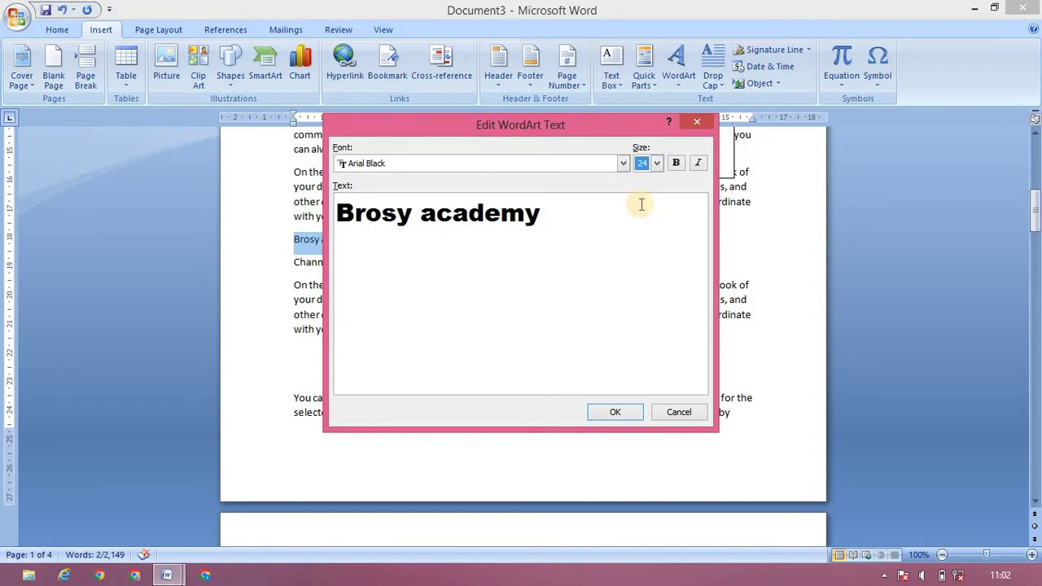
click(682, 163)
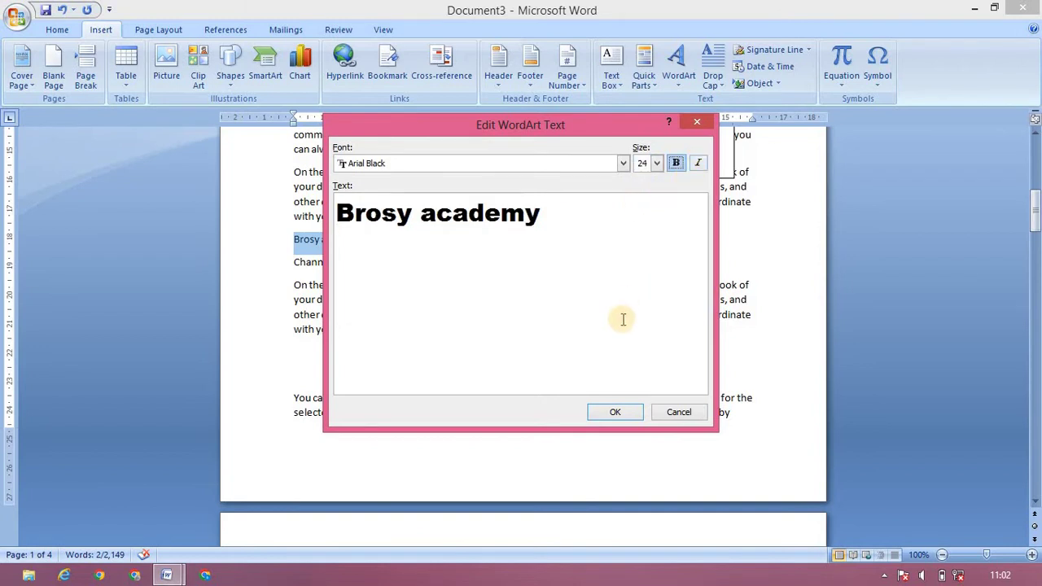
click(614, 413)
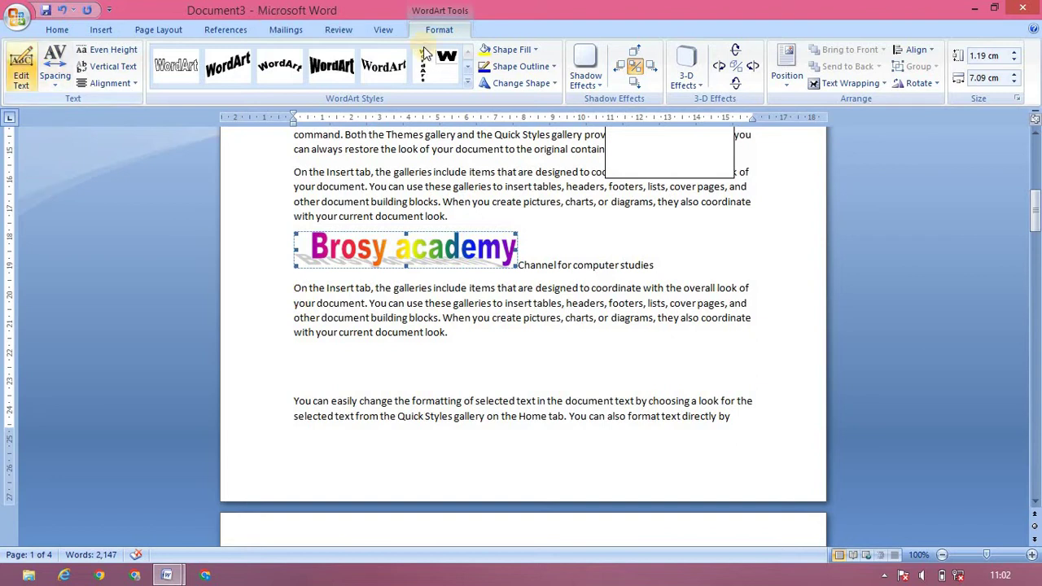
- Restyle the WordArt as black arched WordArt style 3 and begin stretching it taller
click(480, 347)
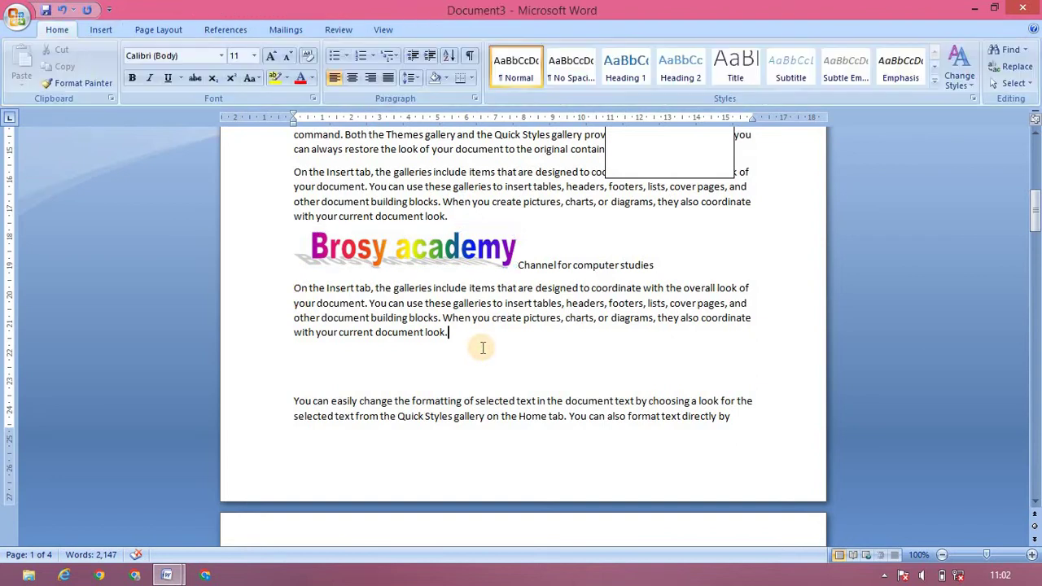
click(458, 249)
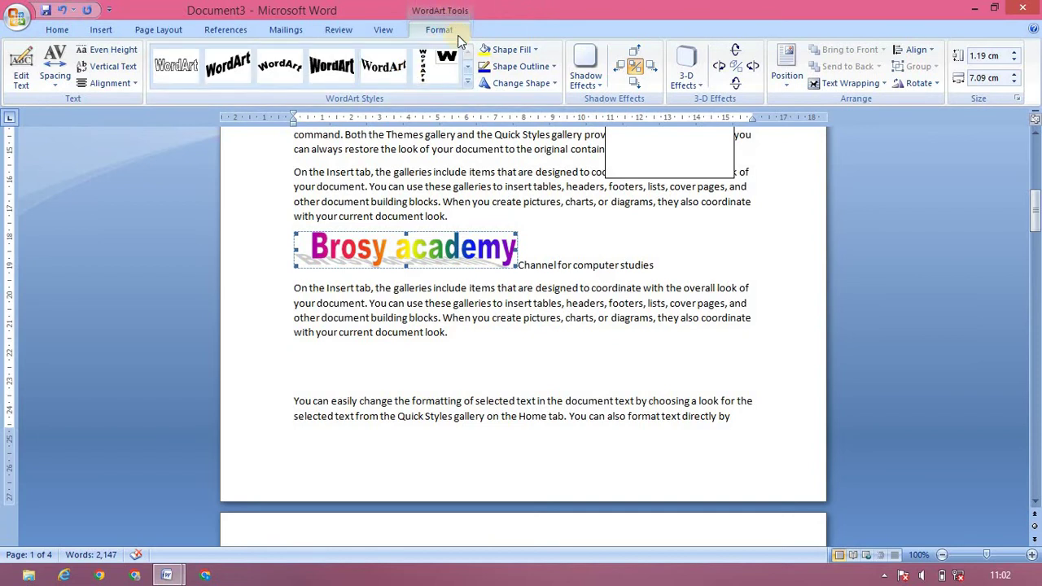
click(466, 82)
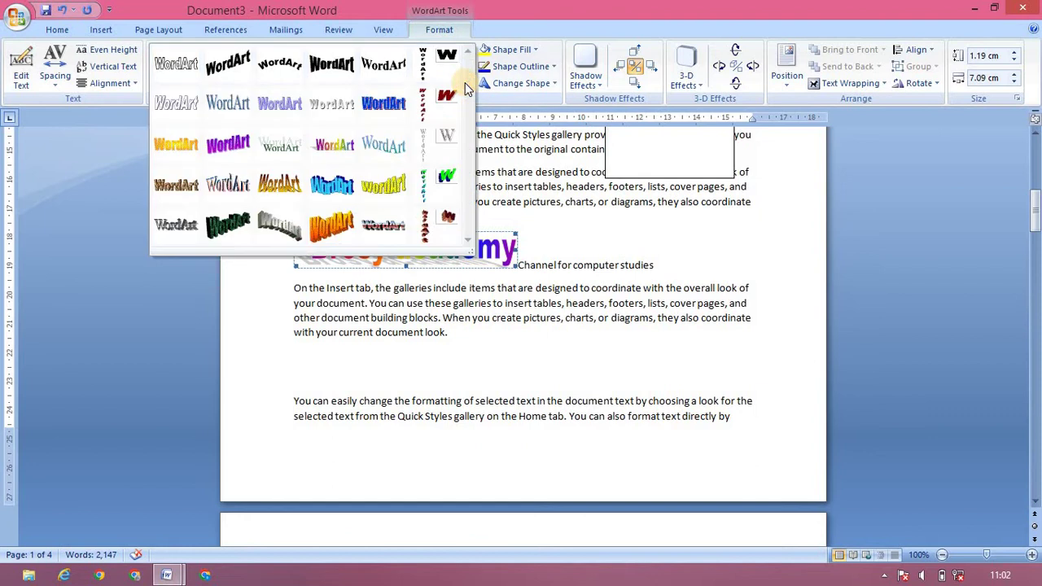
click(283, 69)
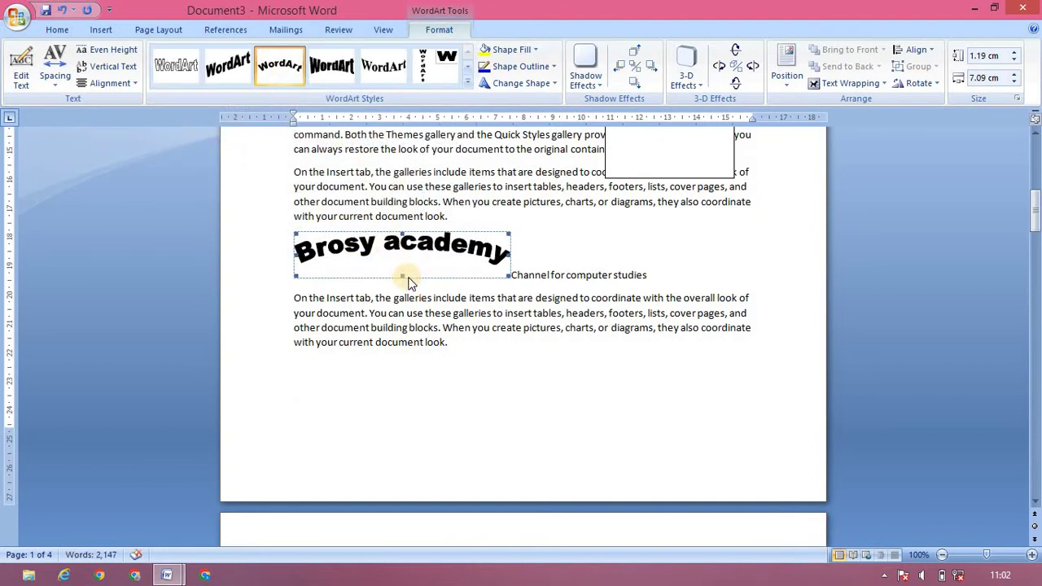
drag(407, 277, 406, 335)
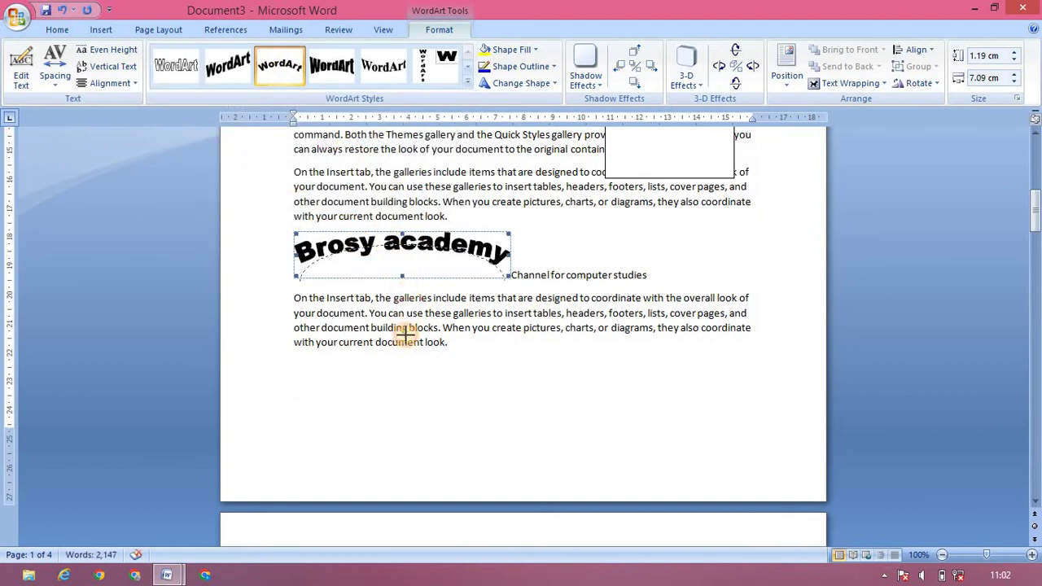
- Stretch the arched WordArt to 8.68 cm tall and narrow it to 4.71 cm wide
drag(406, 335, 437, 490)
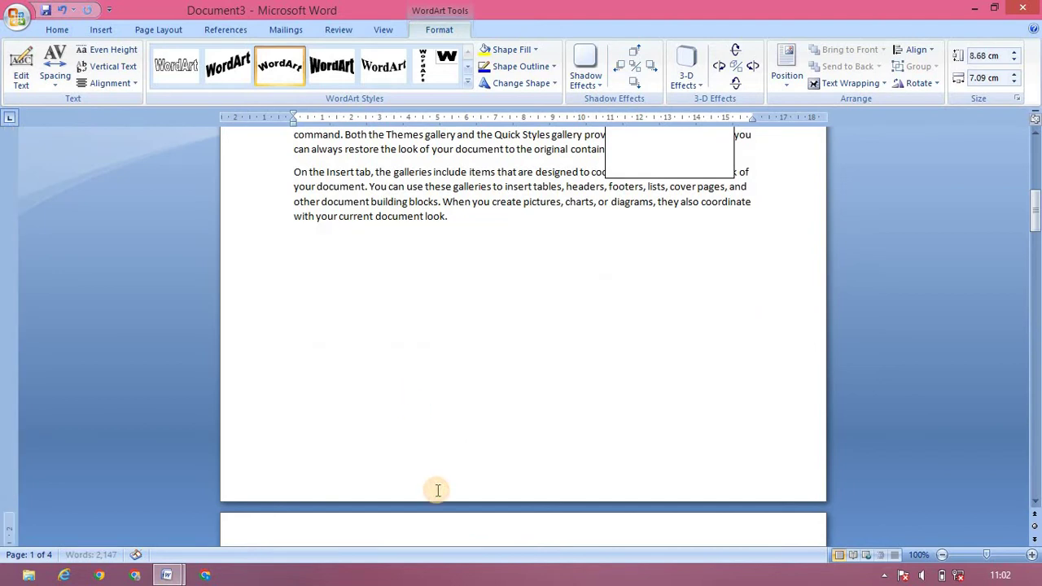
click(1035, 500)
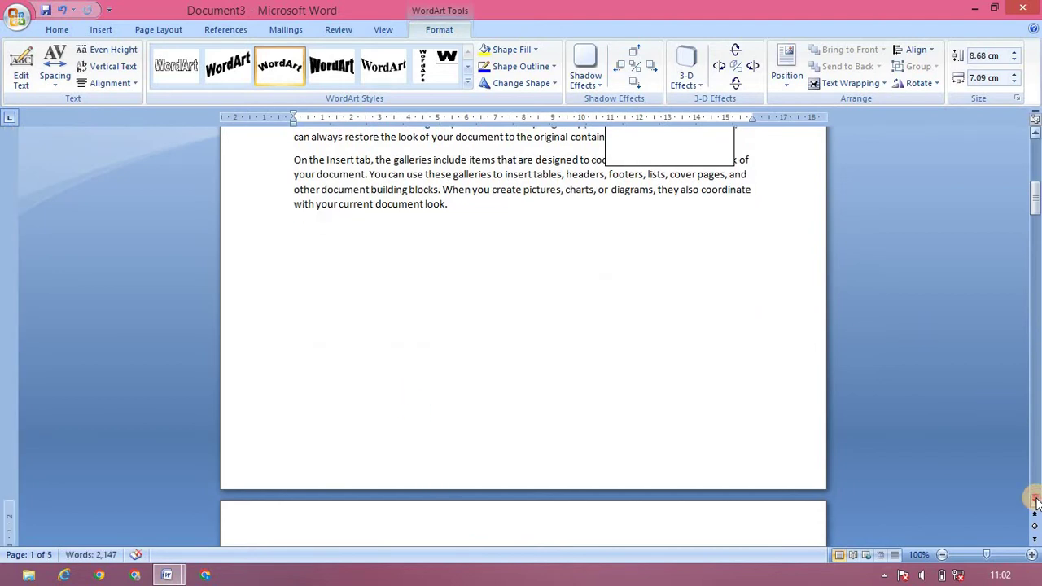
click(1034, 500)
click(1035, 500)
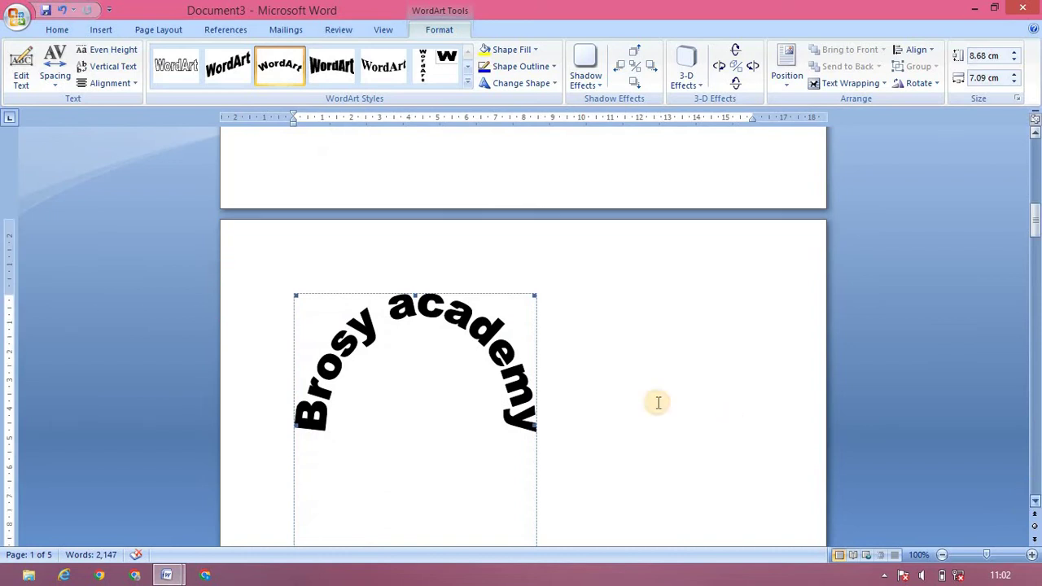
click(297, 424)
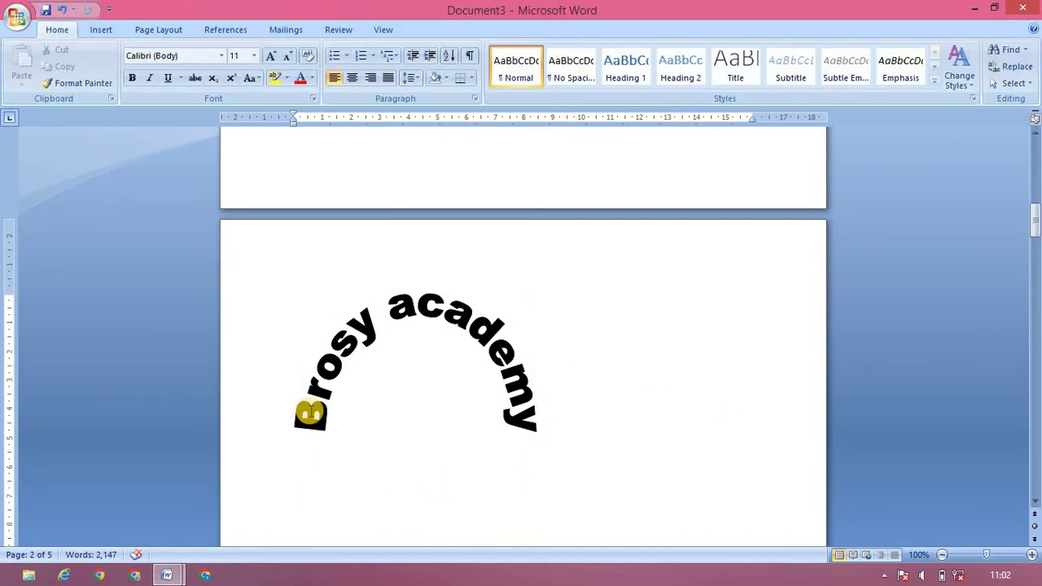
click(298, 422)
drag(294, 424, 366, 428)
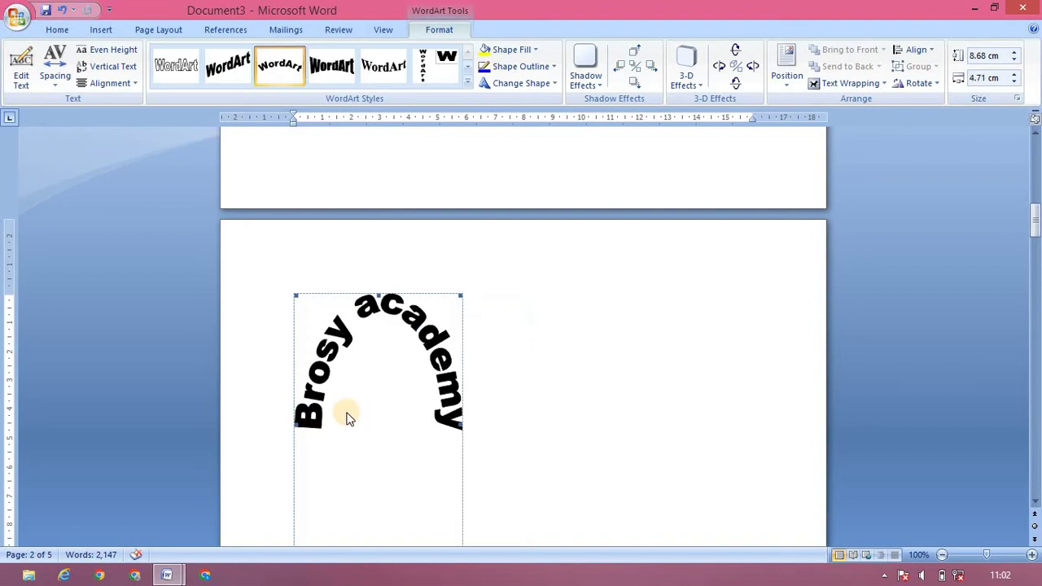
- Set the WordArt letter spacing to Tight, then change it to Loose
click(55, 69)
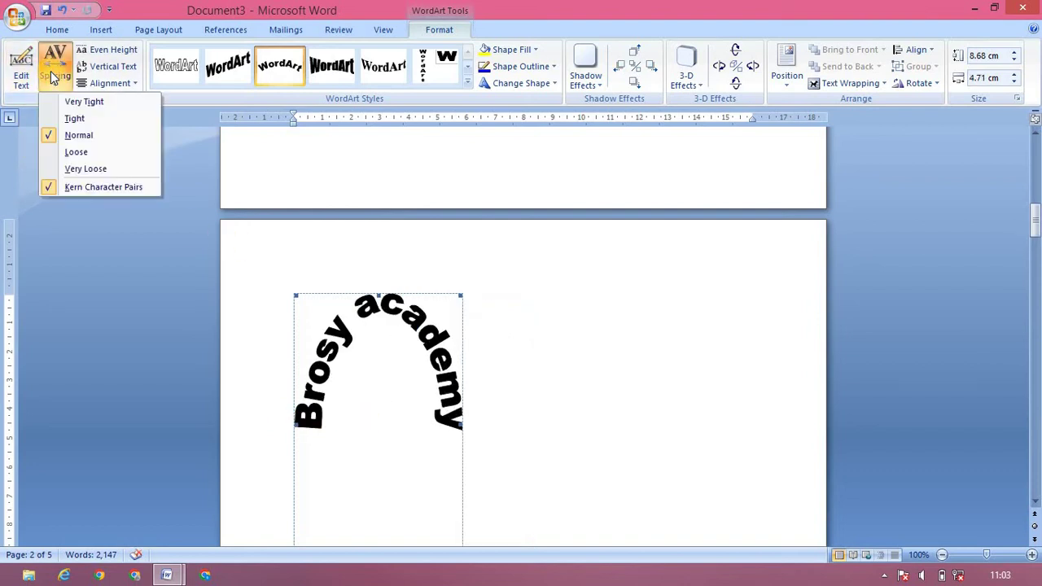
click(85, 120)
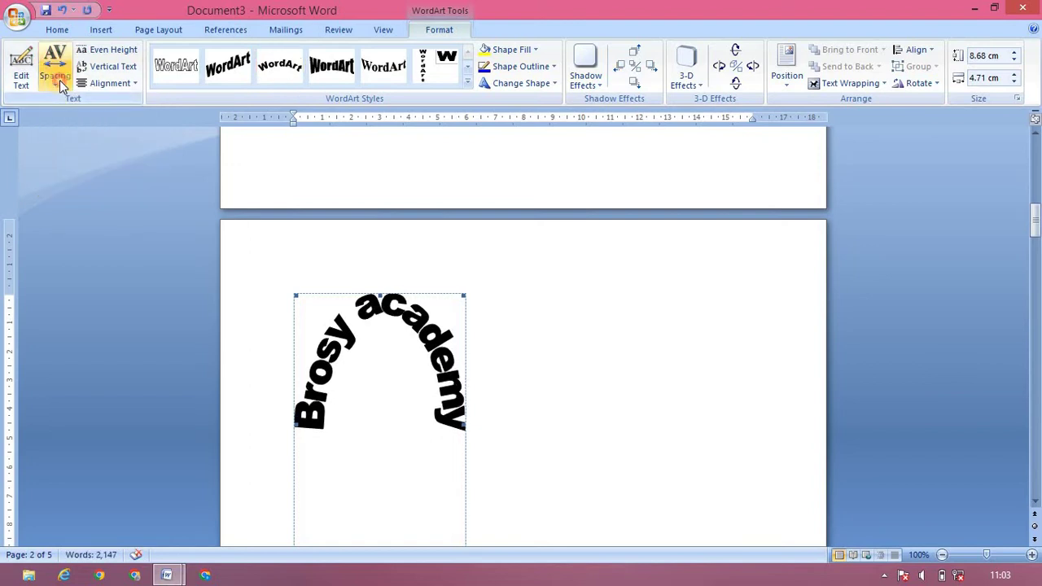
click(59, 80)
click(72, 153)
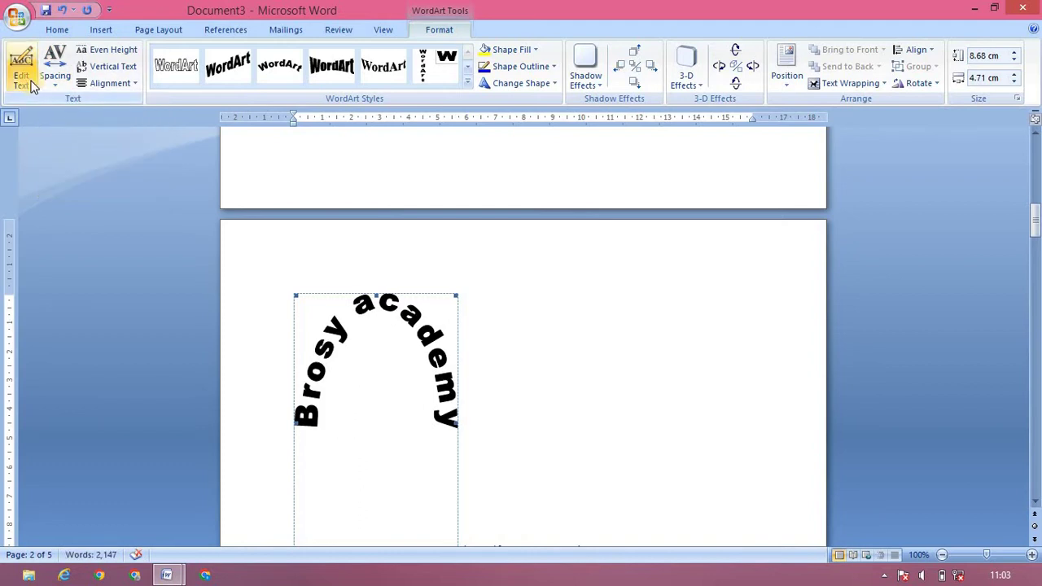
- Toggle Even Height on and off, then Vertical Text on and off, keeping horizontal text
click(118, 53)
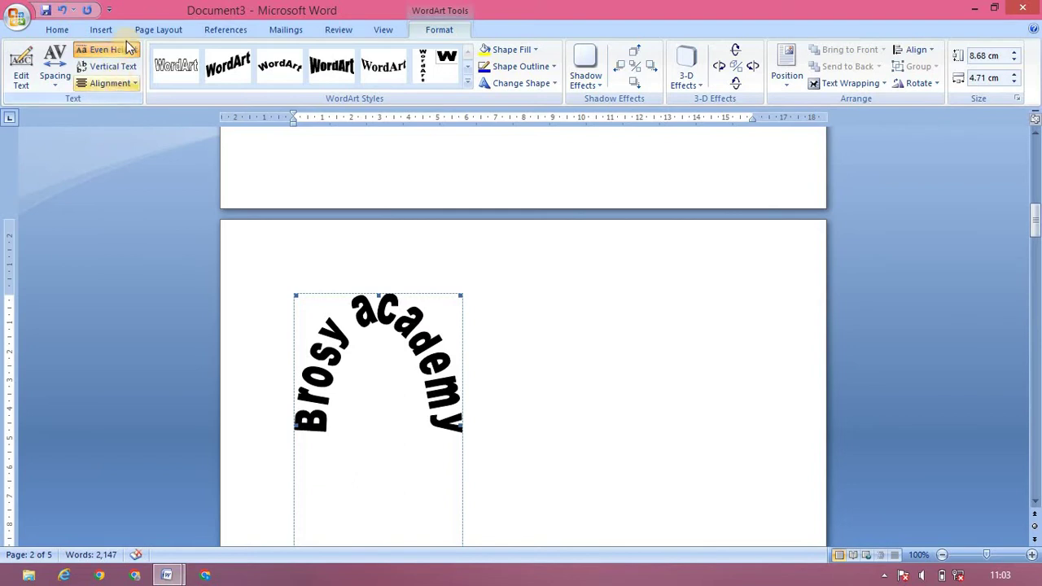
click(128, 54)
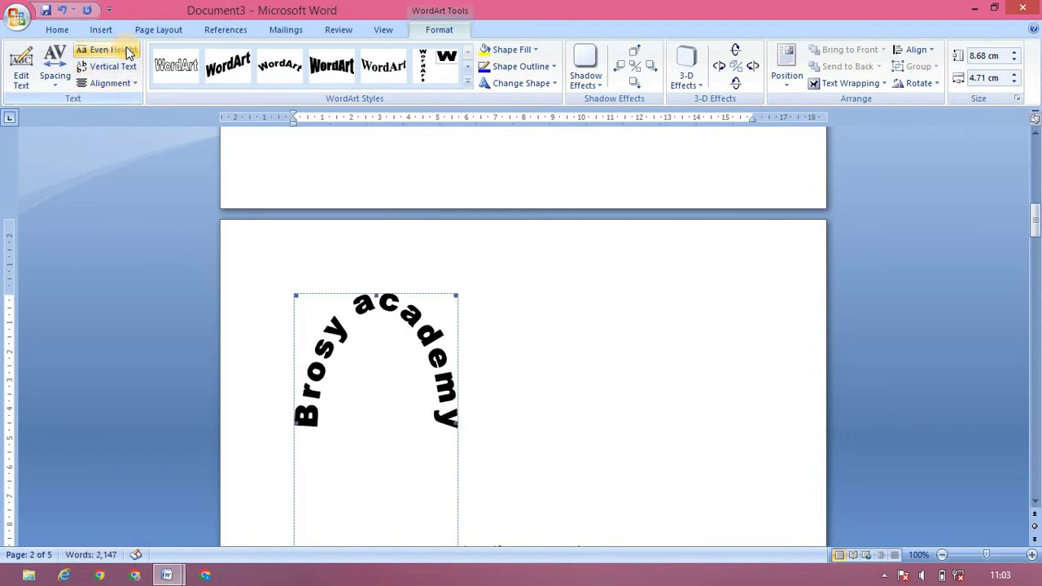
click(126, 65)
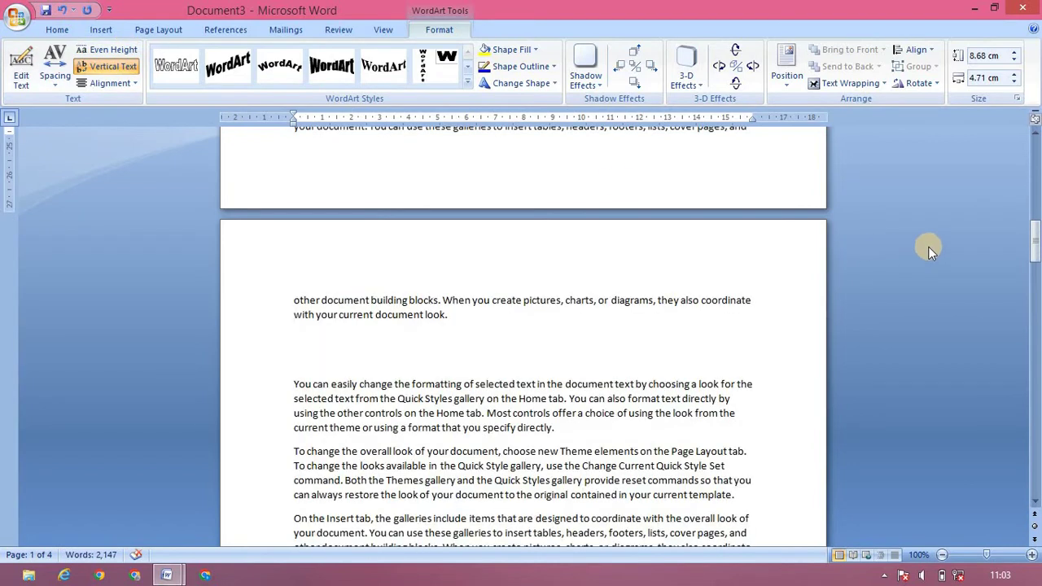
scroll(993, 236, up, 5)
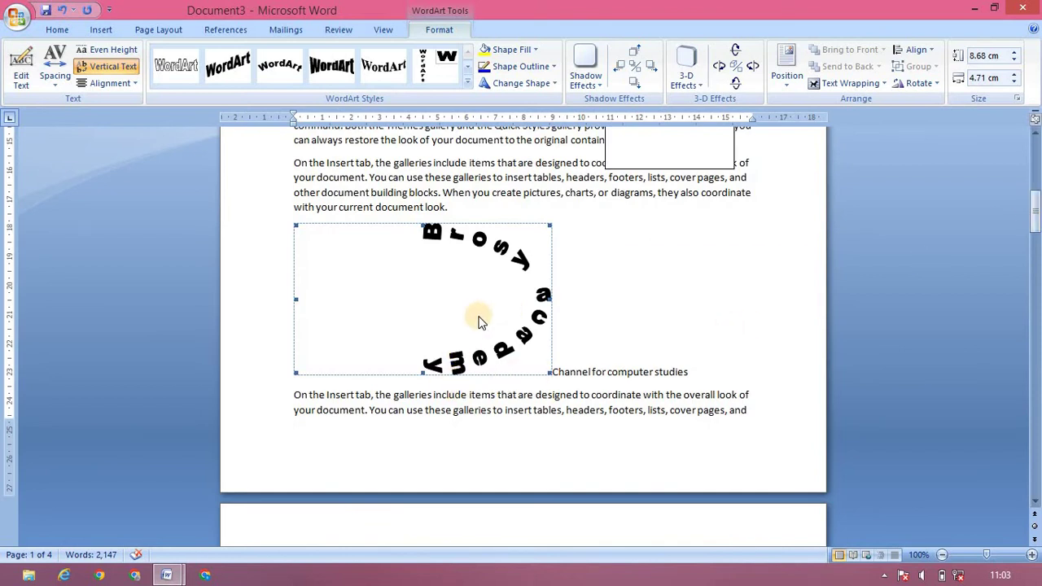
click(122, 65)
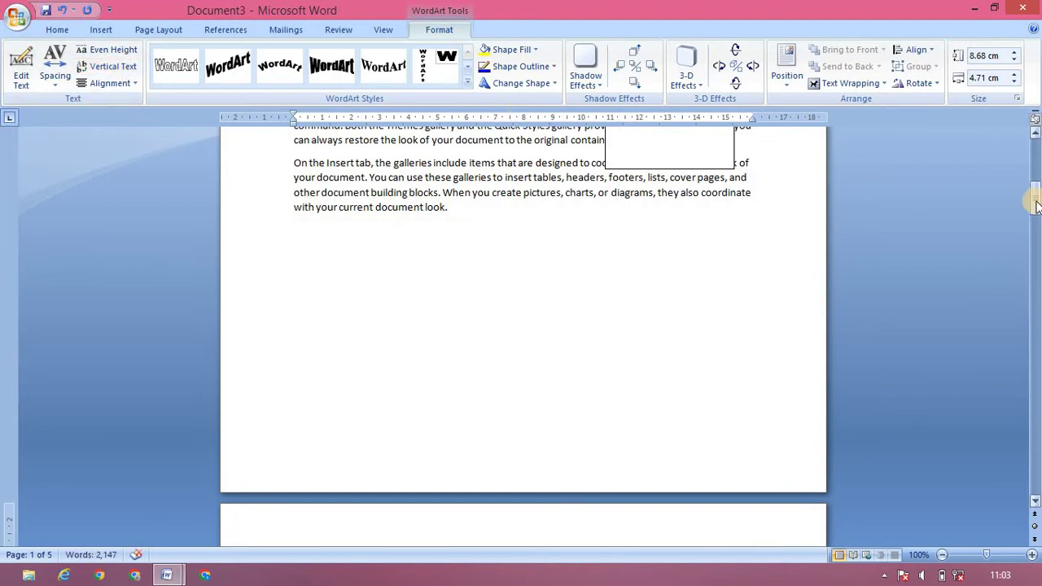
- On page 2, warp the 'Brosy academy' WordArt into the Button (Pour) shape
drag(1035, 205, 1035, 225)
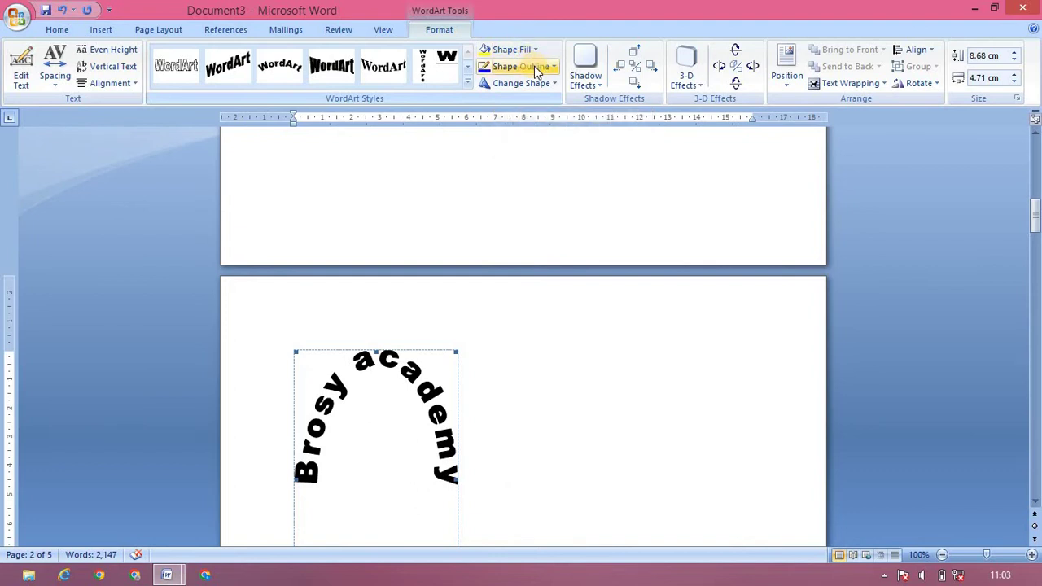
click(544, 91)
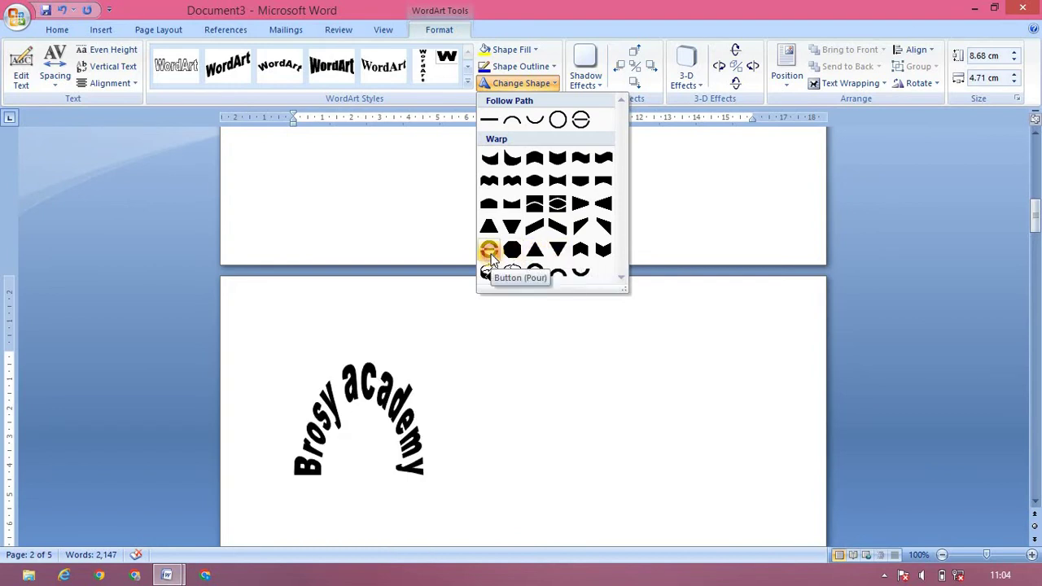
click(489, 256)
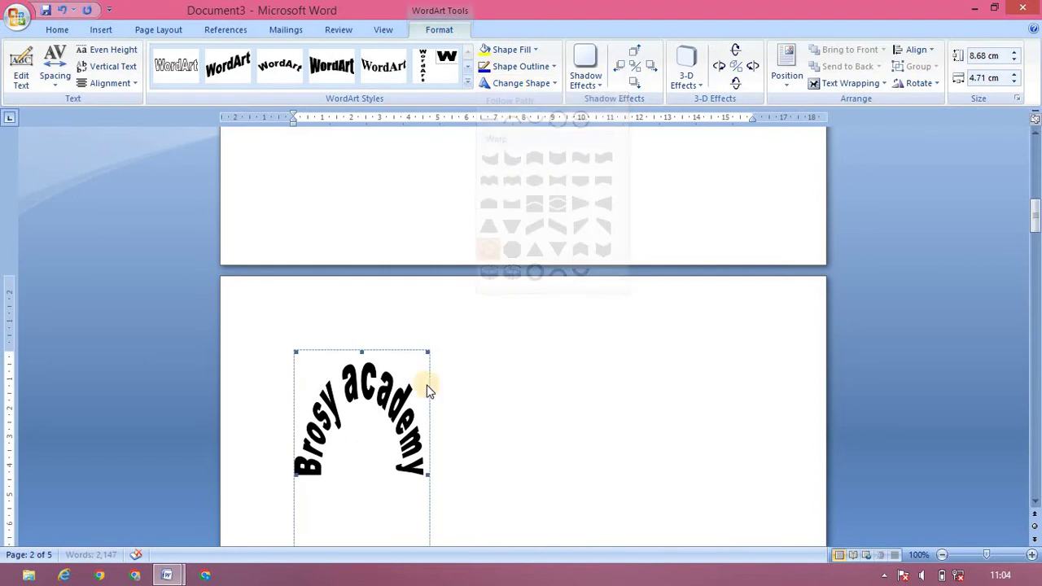
- Give the WordArt the first grey Drop Shadow and nudge it up six times
click(590, 86)
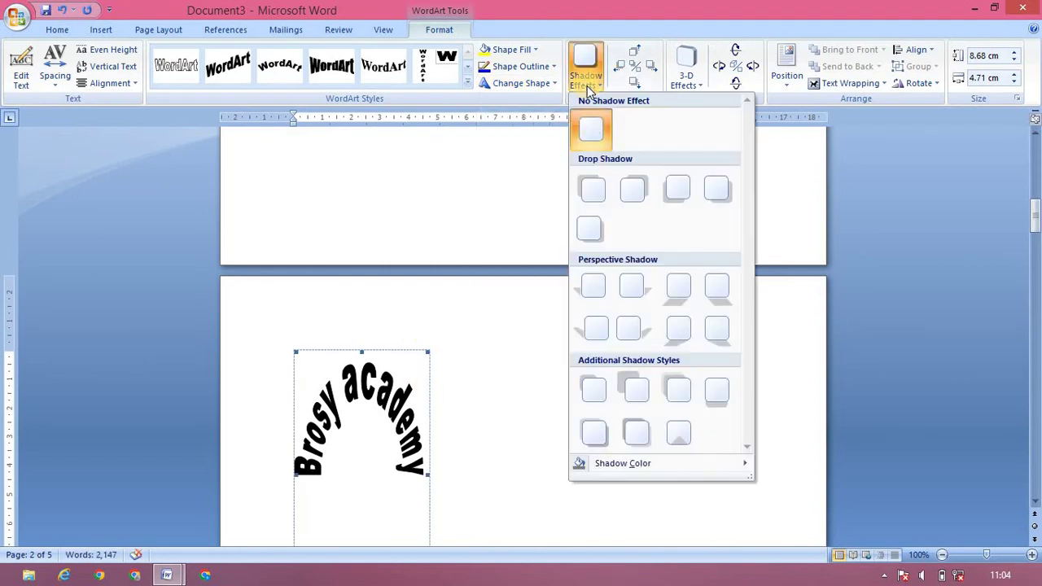
click(598, 189)
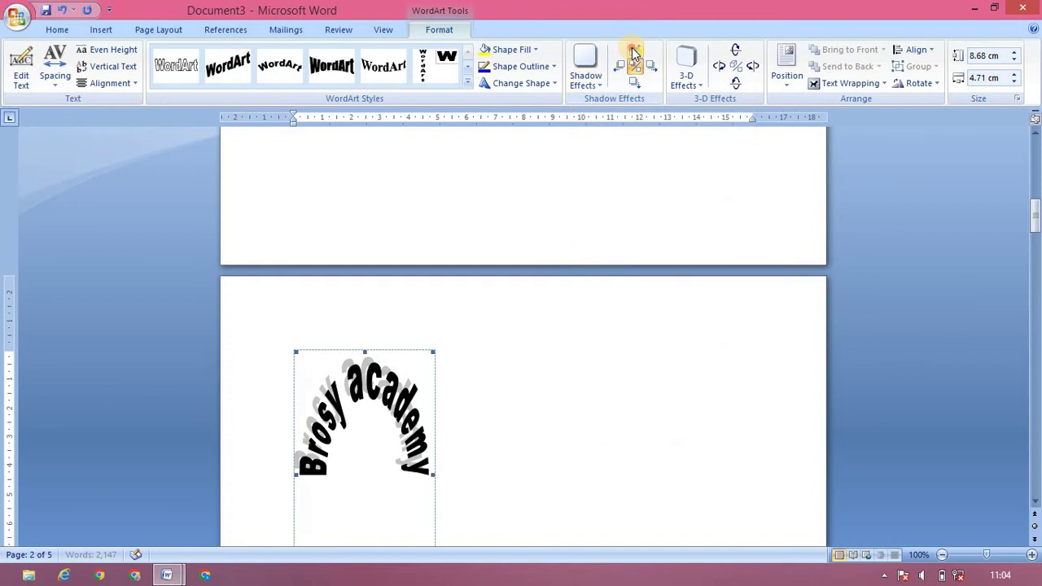
click(634, 52)
click(634, 52)
click(634, 52)
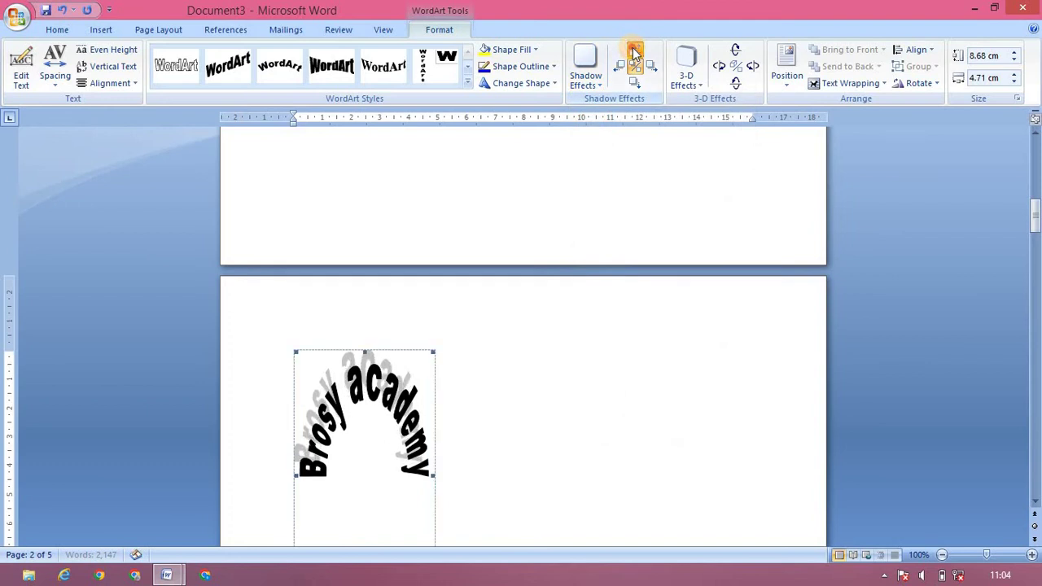
click(634, 52)
click(634, 53)
click(634, 52)
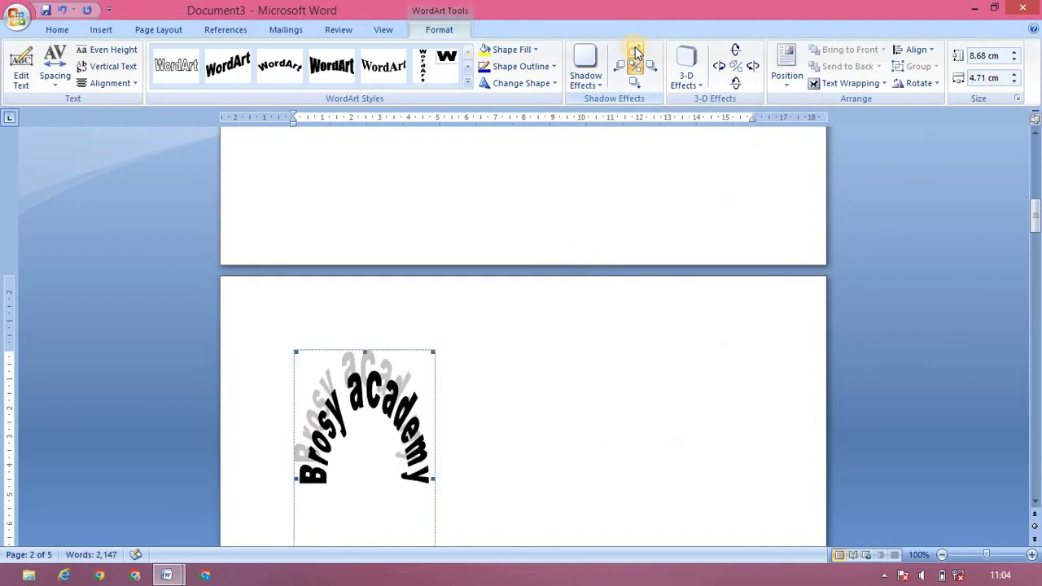
click(686, 73)
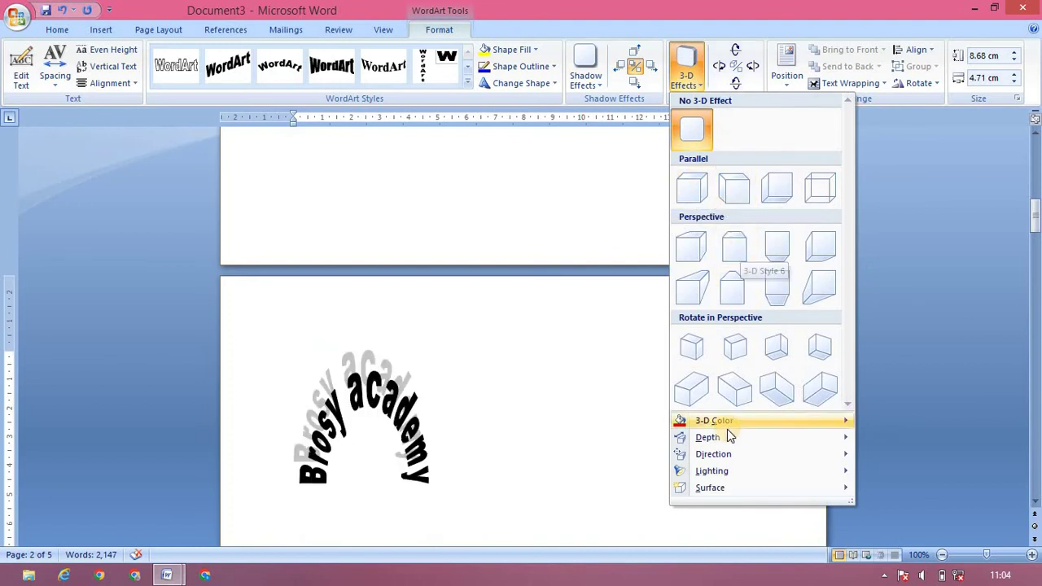
- Make the WordArt's 3-D depth yellow and tilt it back seven steps
mouse_move(726, 431)
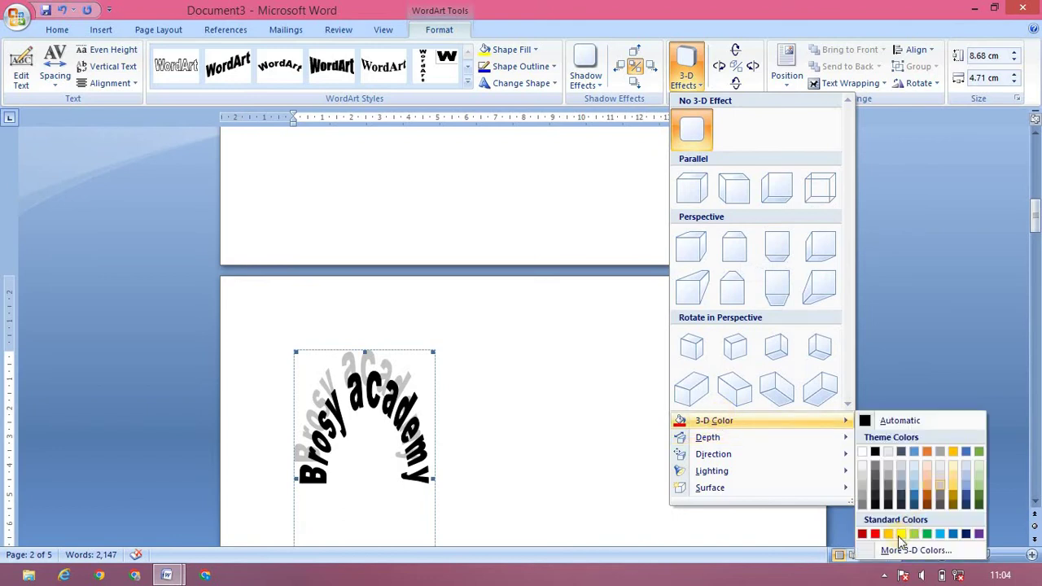
click(899, 535)
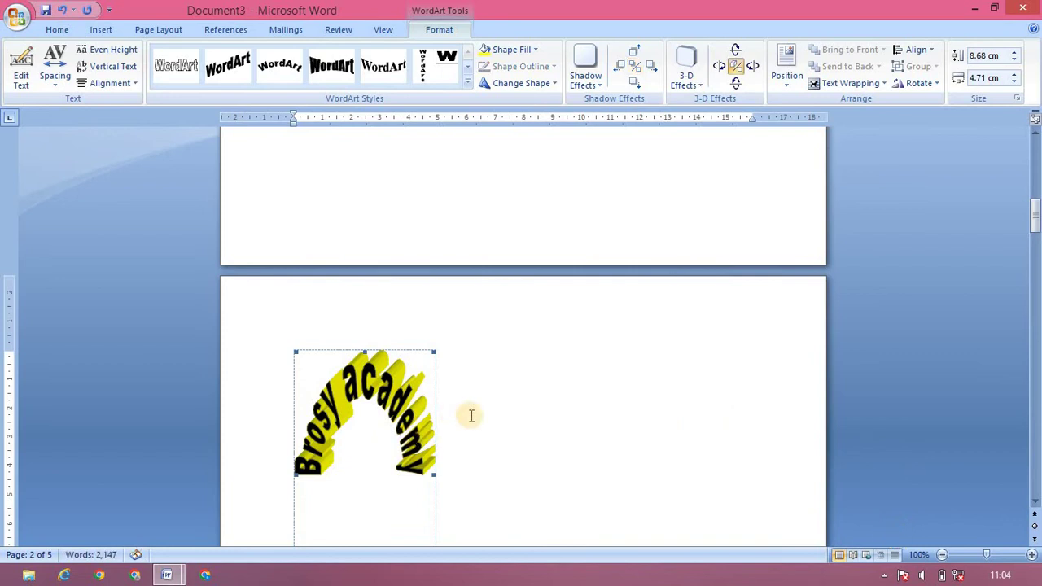
click(737, 53)
click(736, 53)
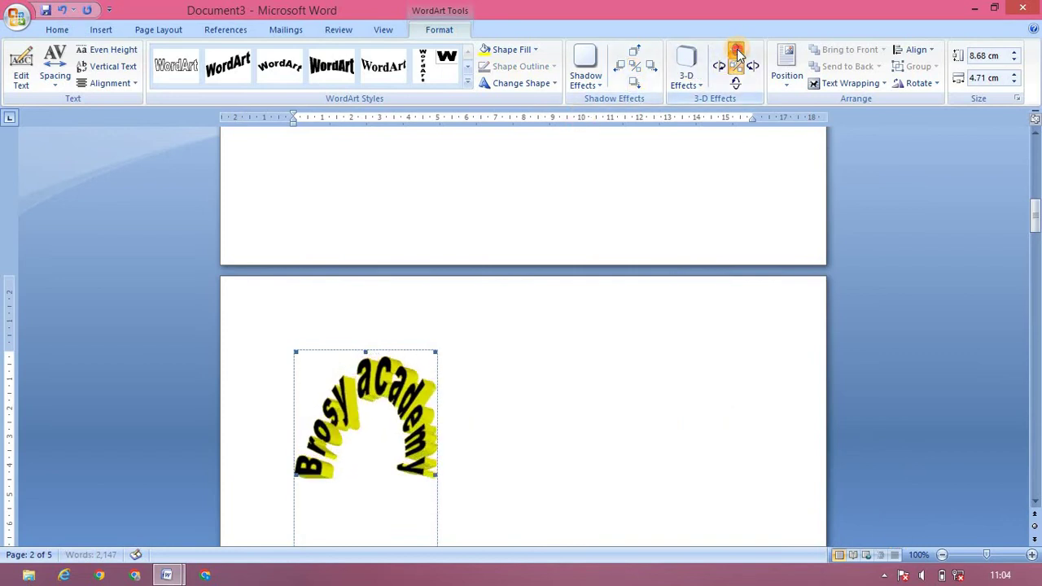
click(737, 53)
click(737, 52)
click(737, 53)
click(736, 53)
click(737, 53)
click(736, 53)
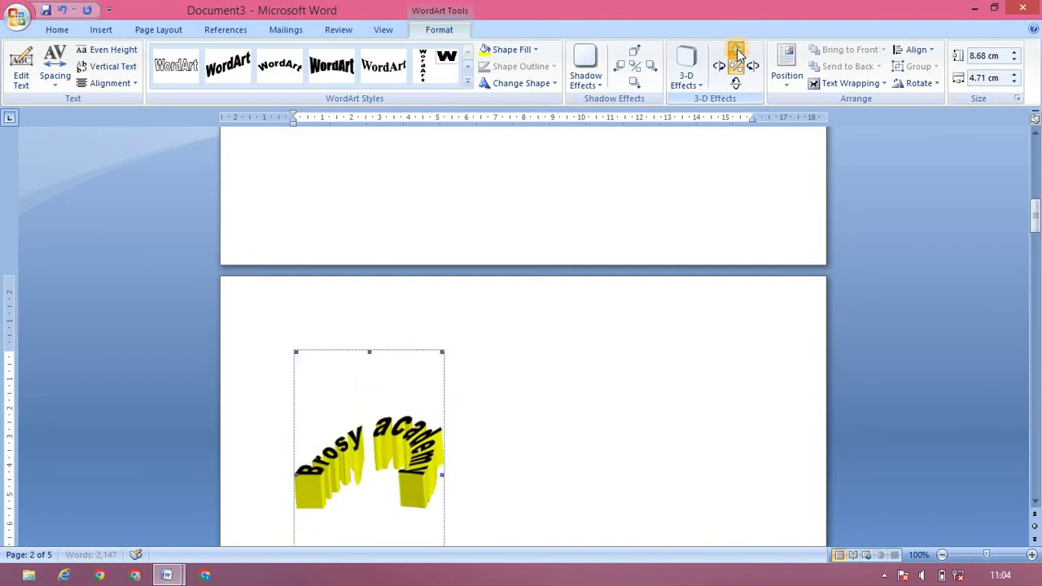
click(737, 53)
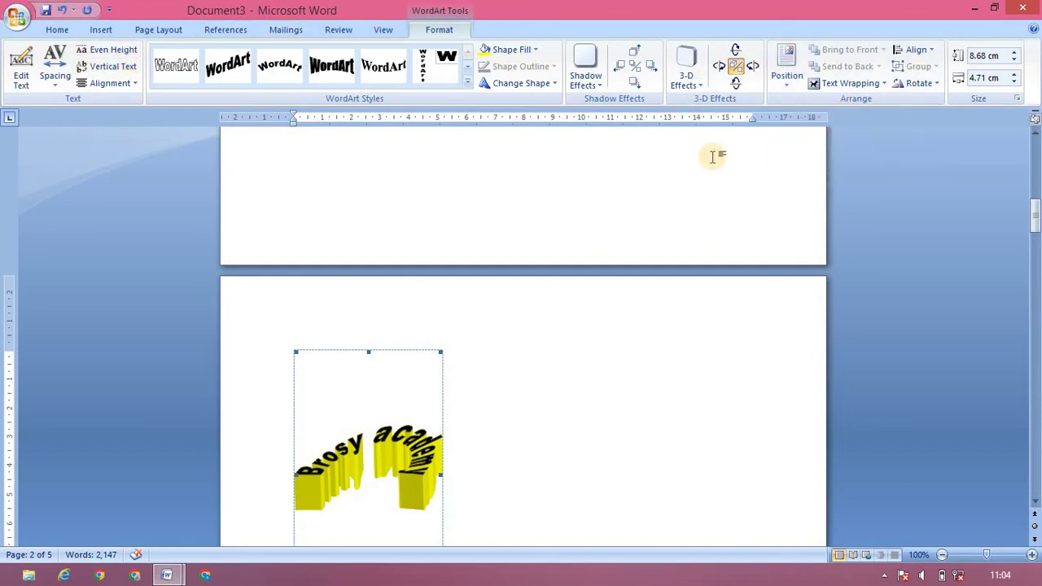
- On page 1, select 'You' and view the Drop Cap styles without applying one
click(101, 29)
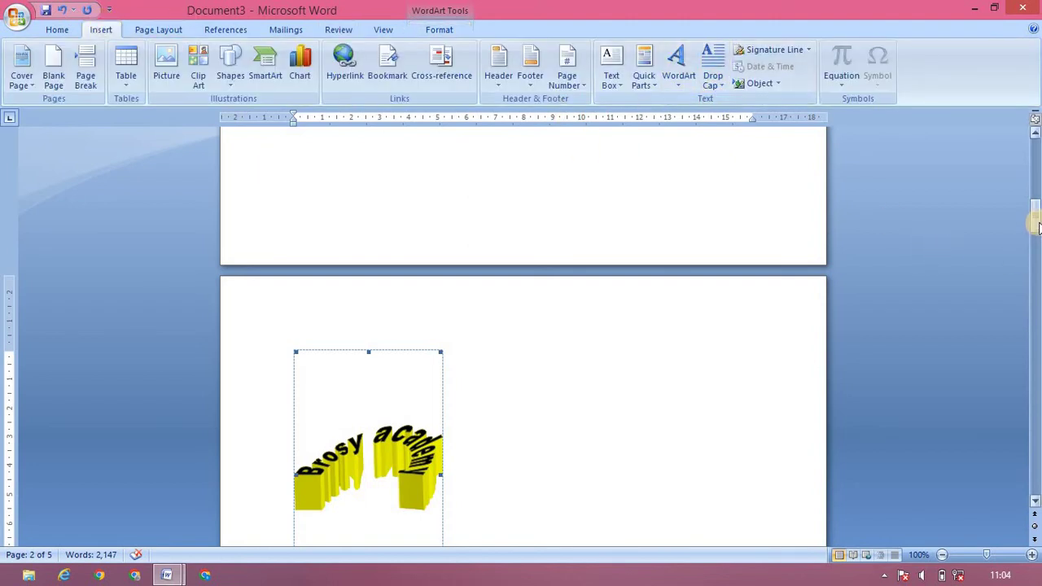
drag(1036, 226, 1035, 171)
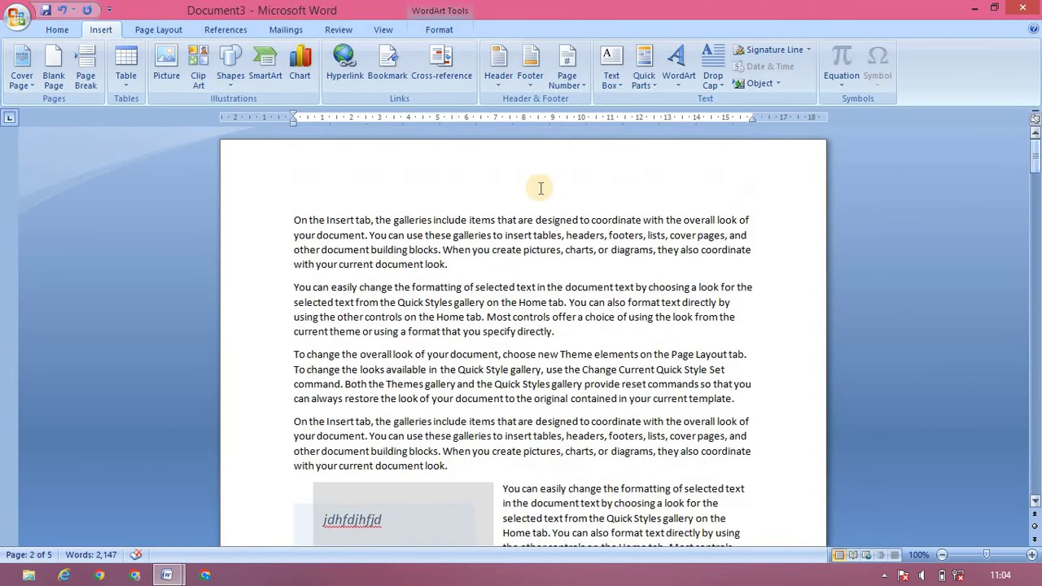
double_click(299, 287)
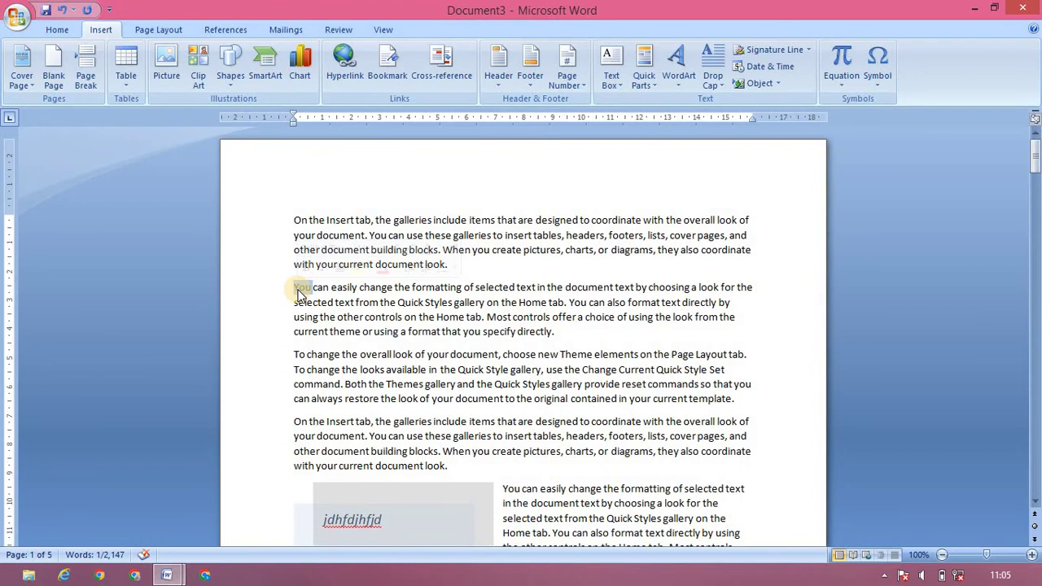
click(712, 80)
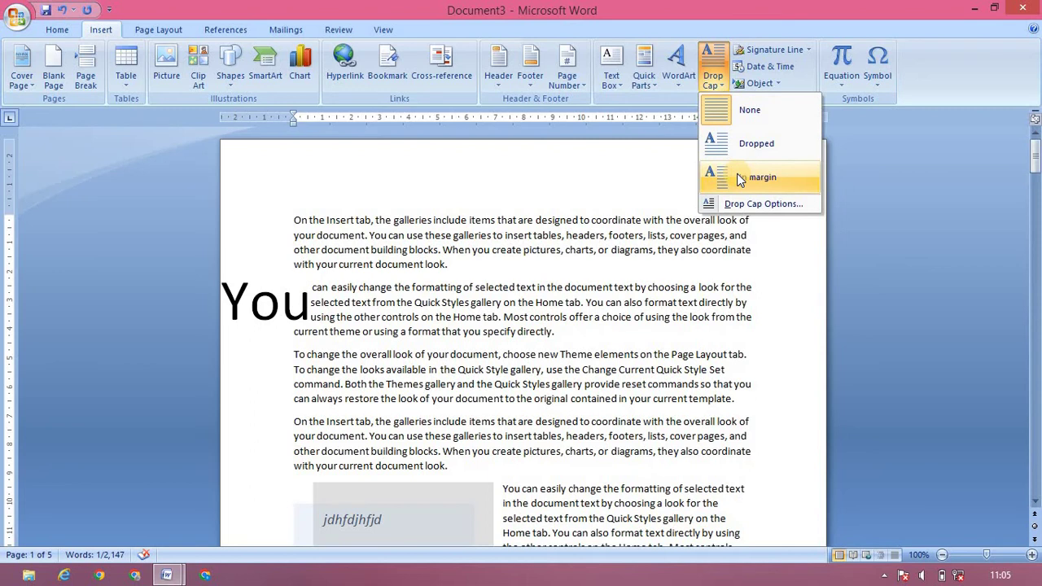
click(604, 358)
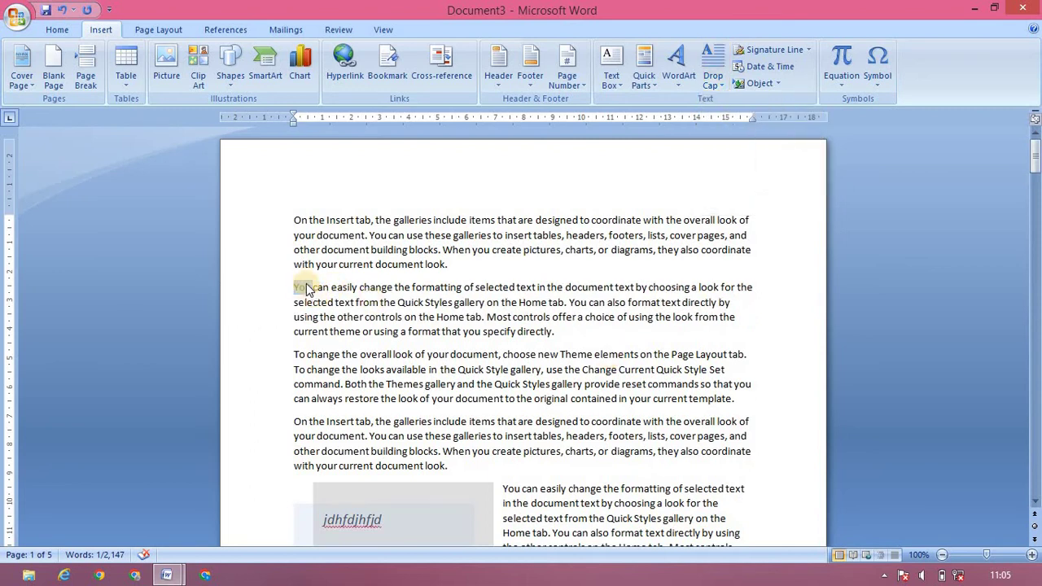
- Select words in the second paragraph, checking the Drop Cap styles without applying any
double_click(345, 301)
click(711, 81)
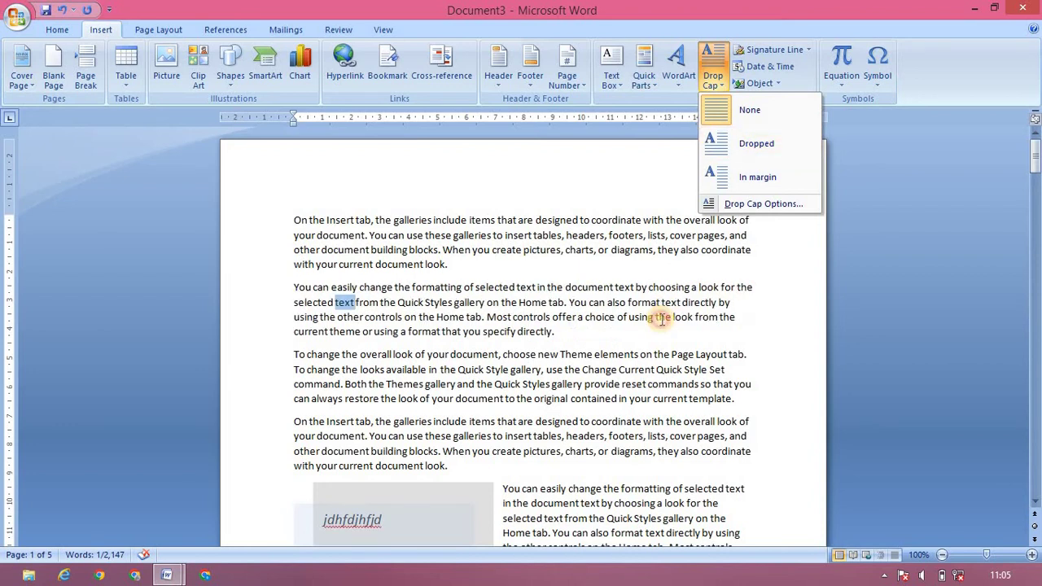
click(659, 319)
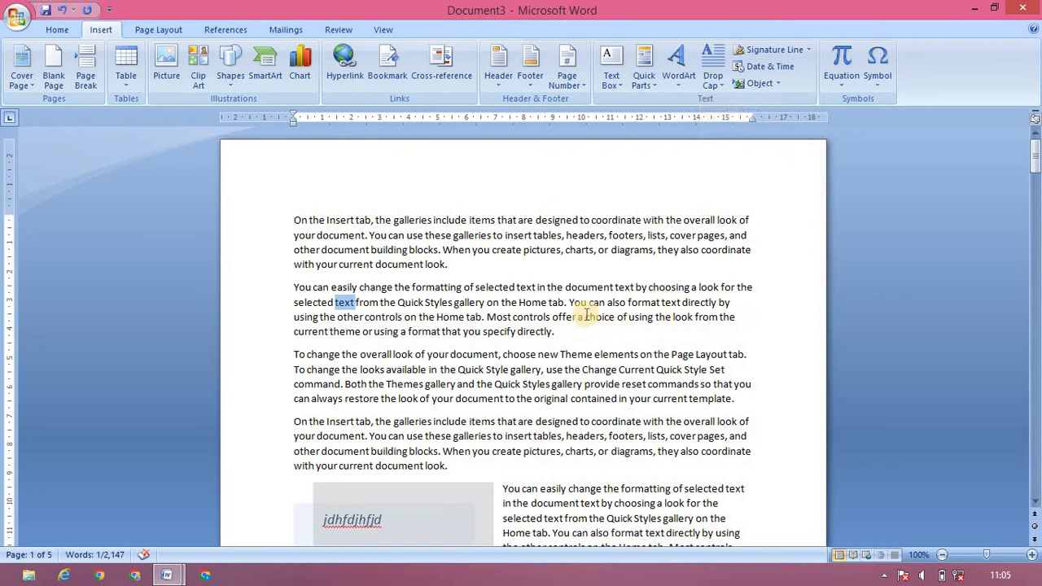
double_click(448, 302)
triple_click(448, 302)
double_click(448, 301)
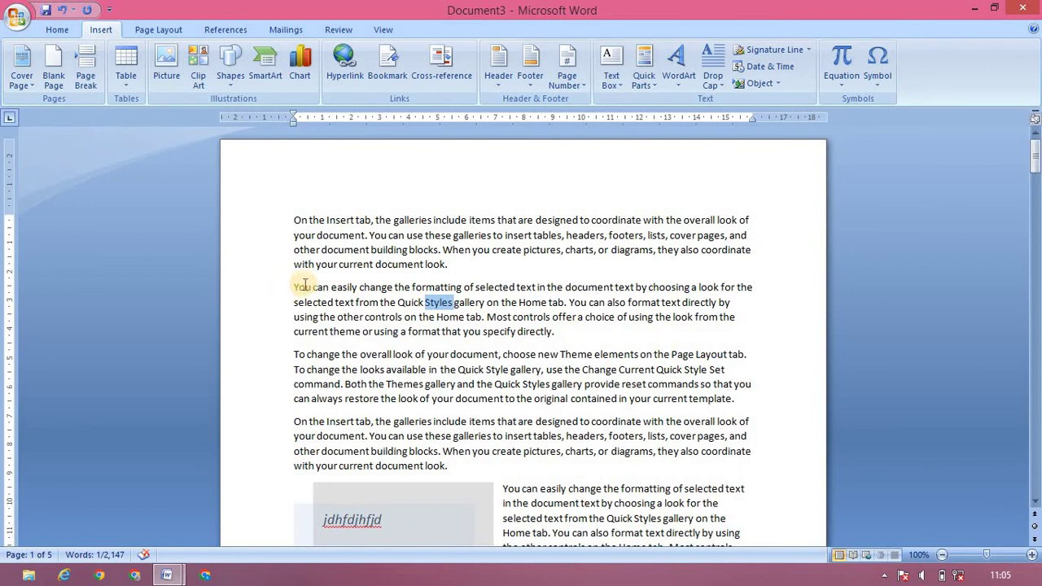
- Select 'You' at the paragraph start and bring up Drop Cap Options
triple_click(302, 287)
double_click(302, 287)
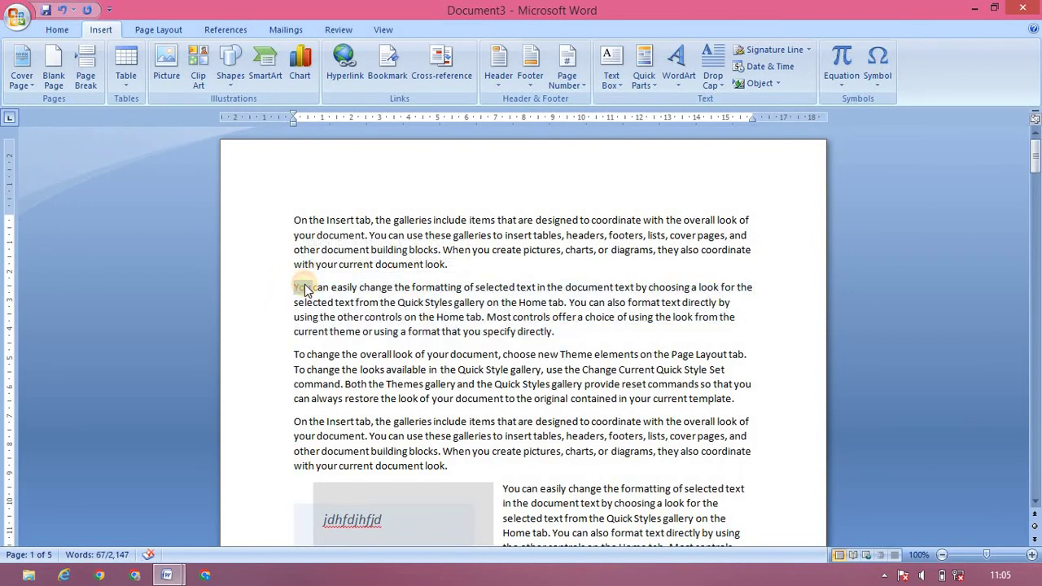
click(719, 76)
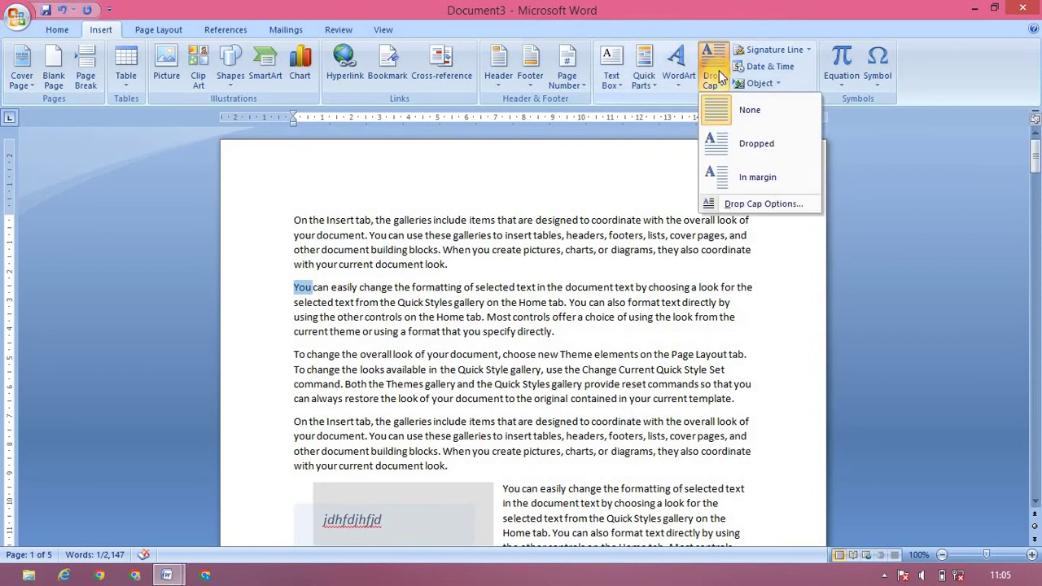
click(595, 351)
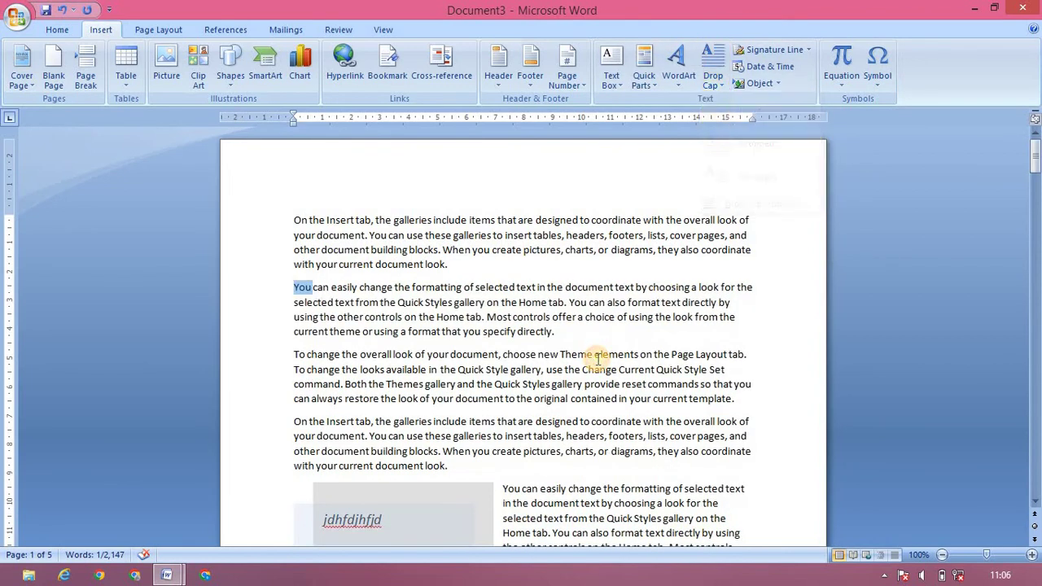
click(712, 73)
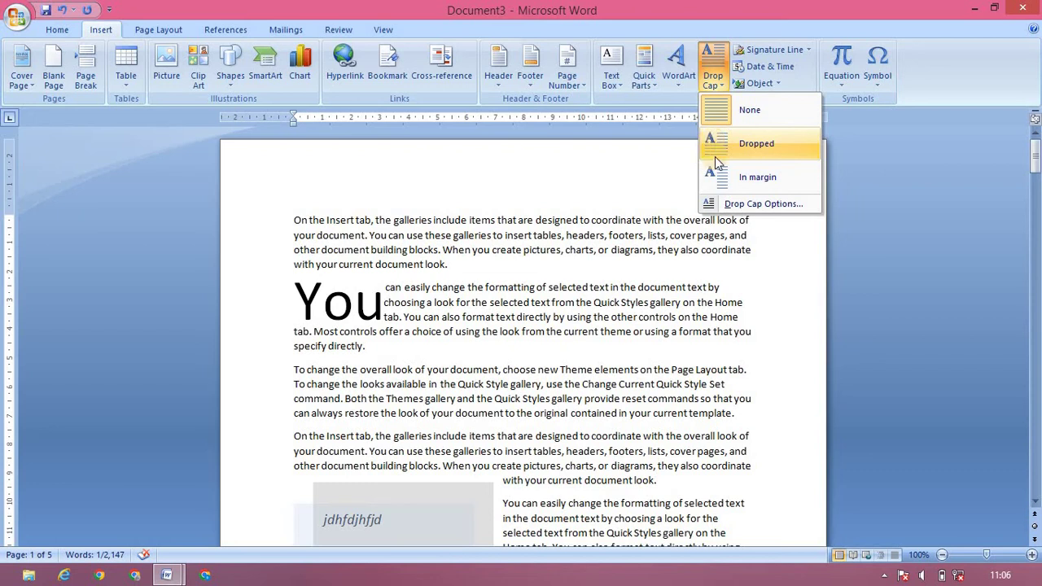
click(723, 203)
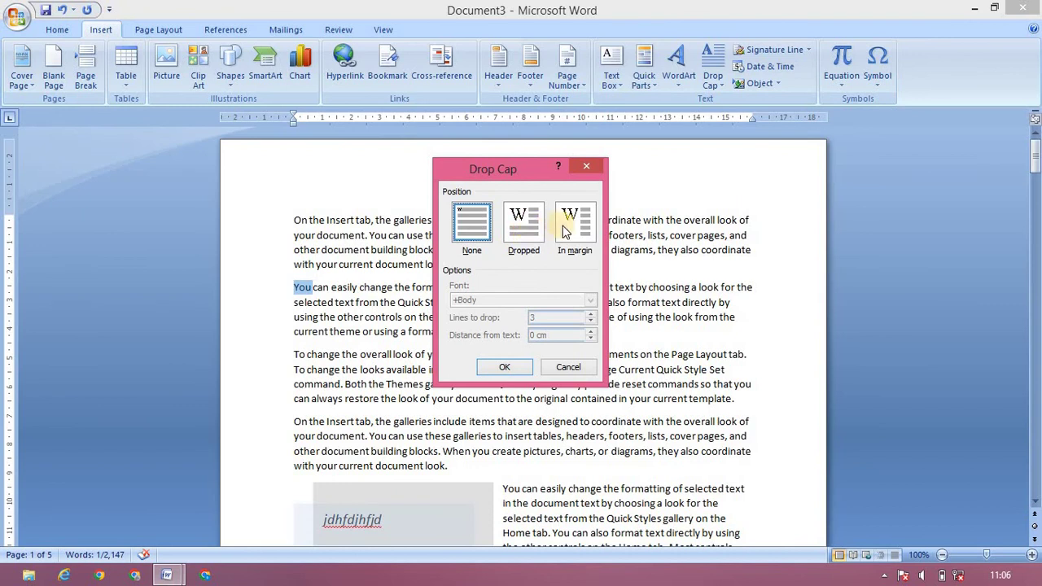
- Make 'You' an In margin drop cap in Agency FB, 5 lines deep, 0.1 cm from text
click(566, 231)
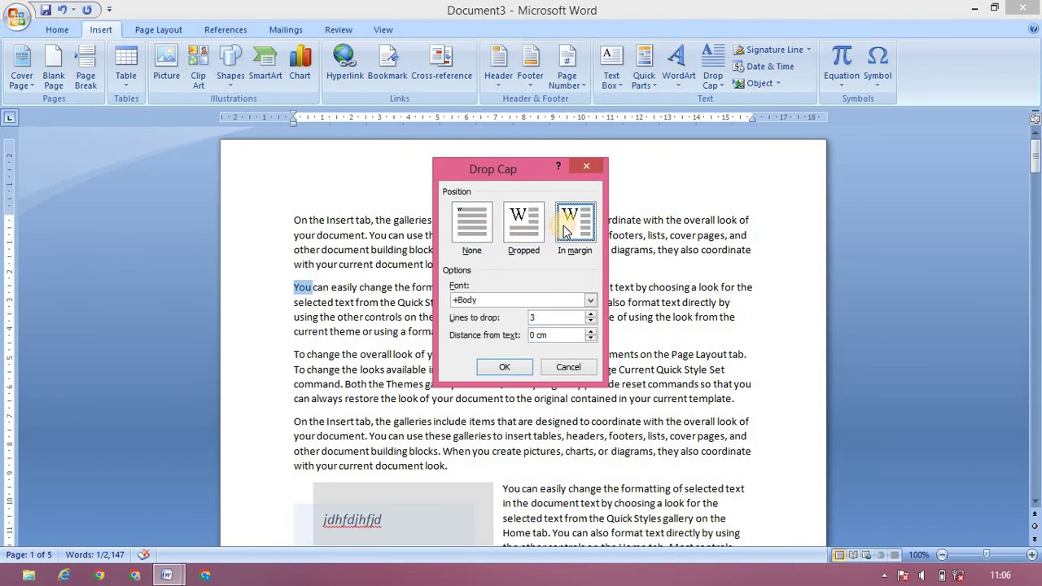
click(593, 302)
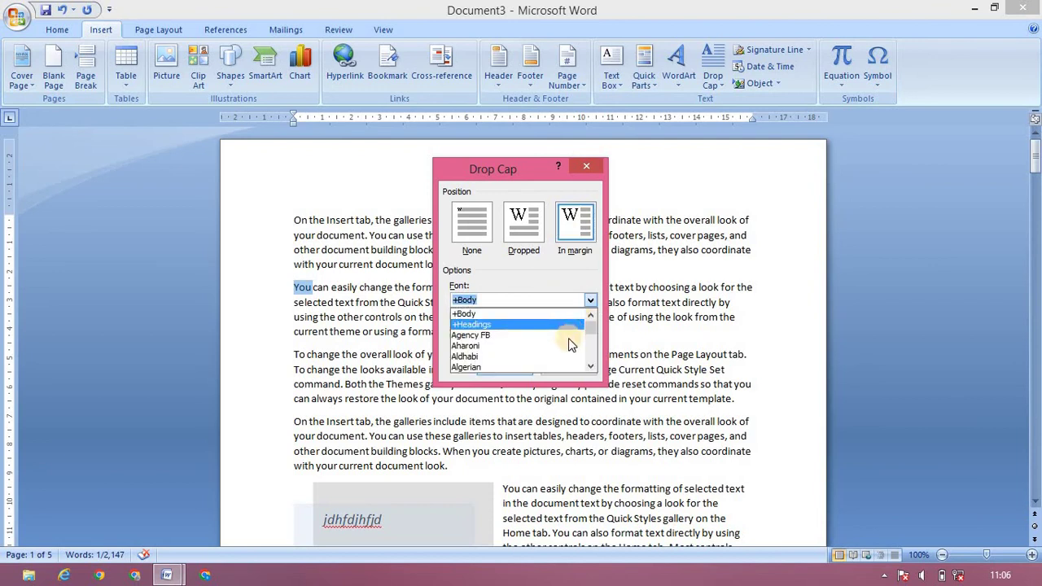
click(570, 334)
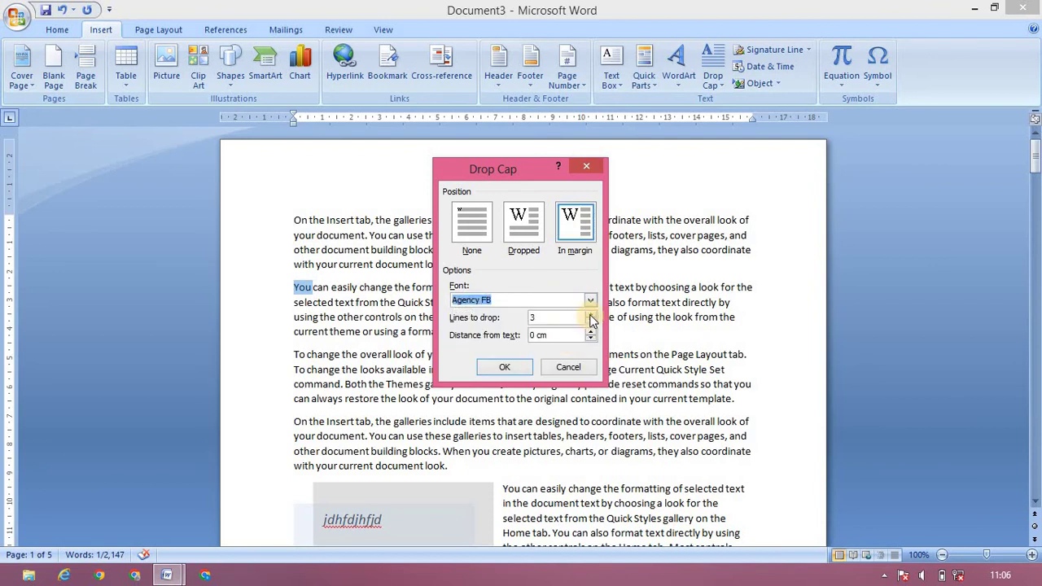
click(590, 314)
double_click(532, 322)
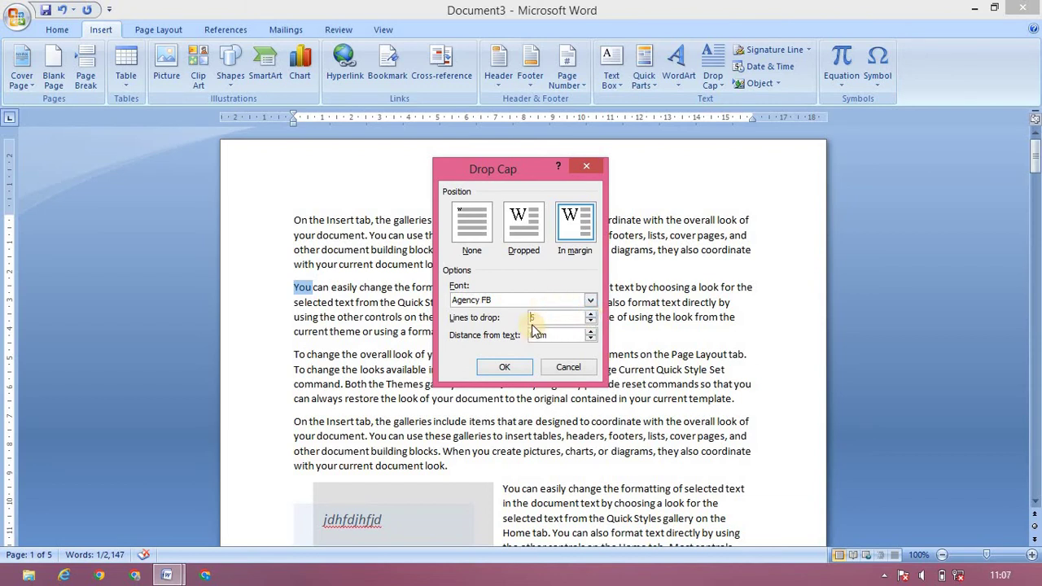
text(5)
click(590, 332)
click(510, 368)
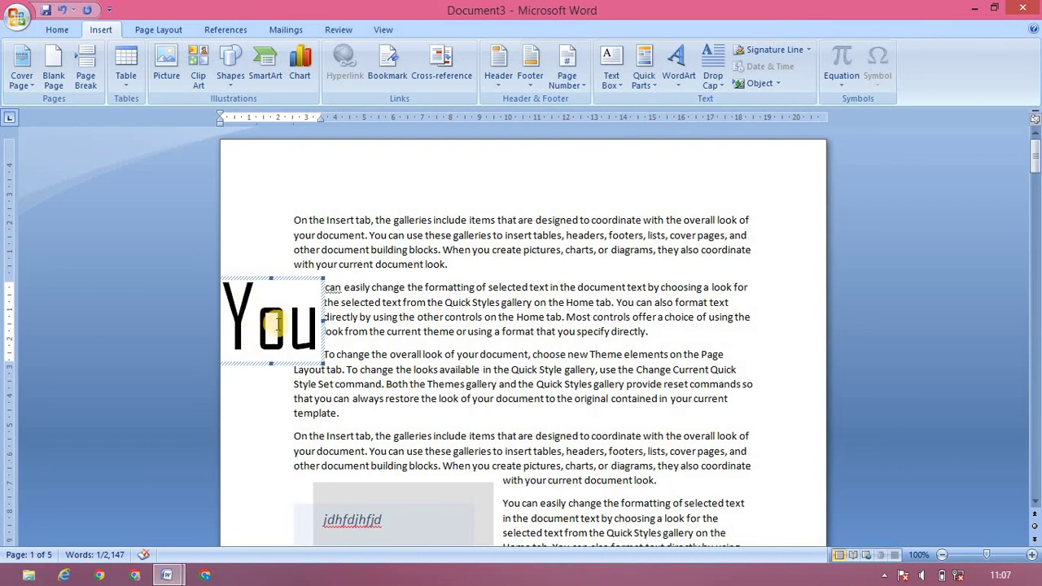
- Change the 'You' drop cap position from In margin to Dropped
click(362, 352)
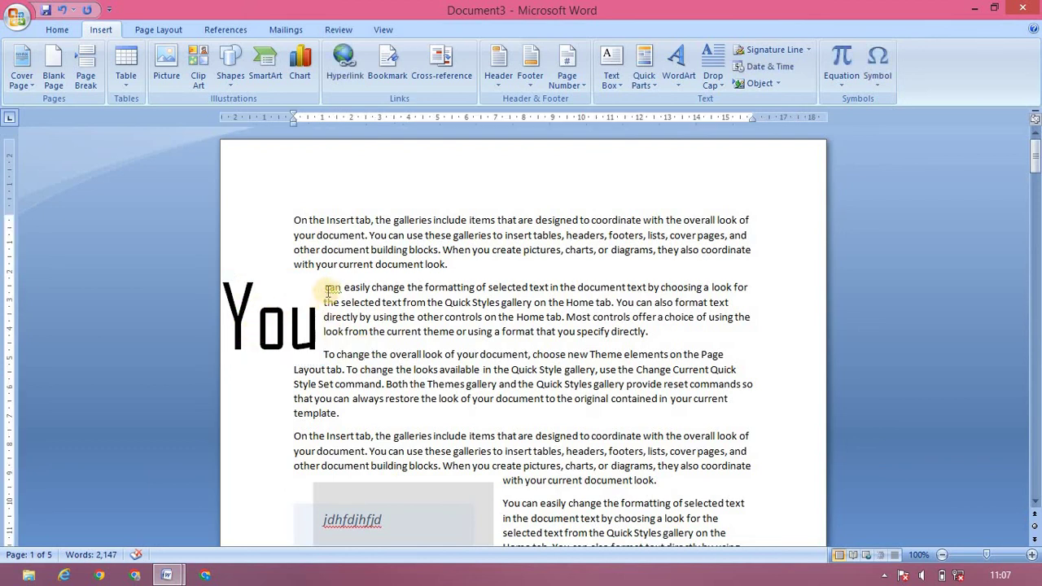
click(293, 329)
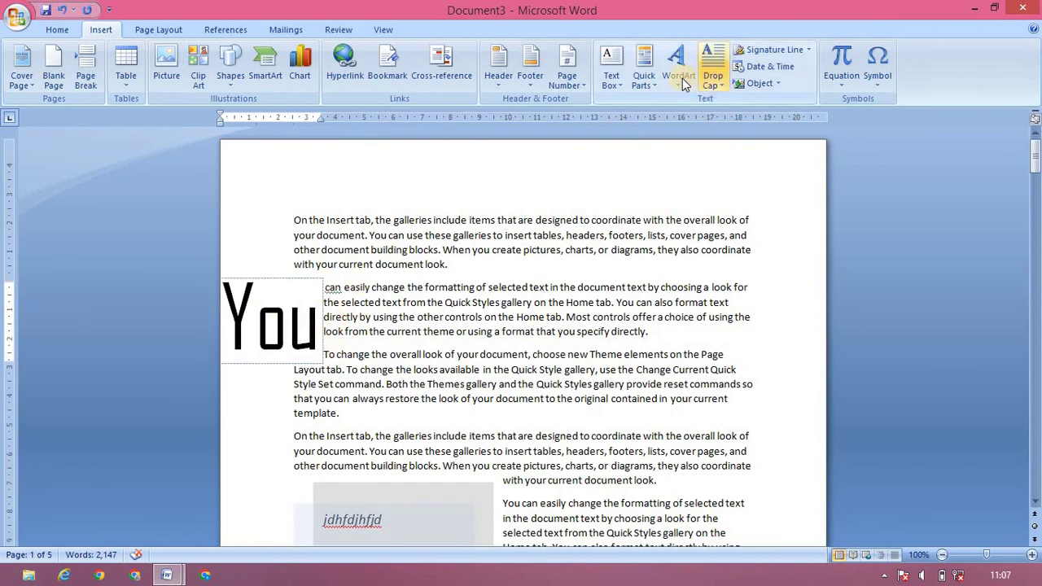
click(715, 83)
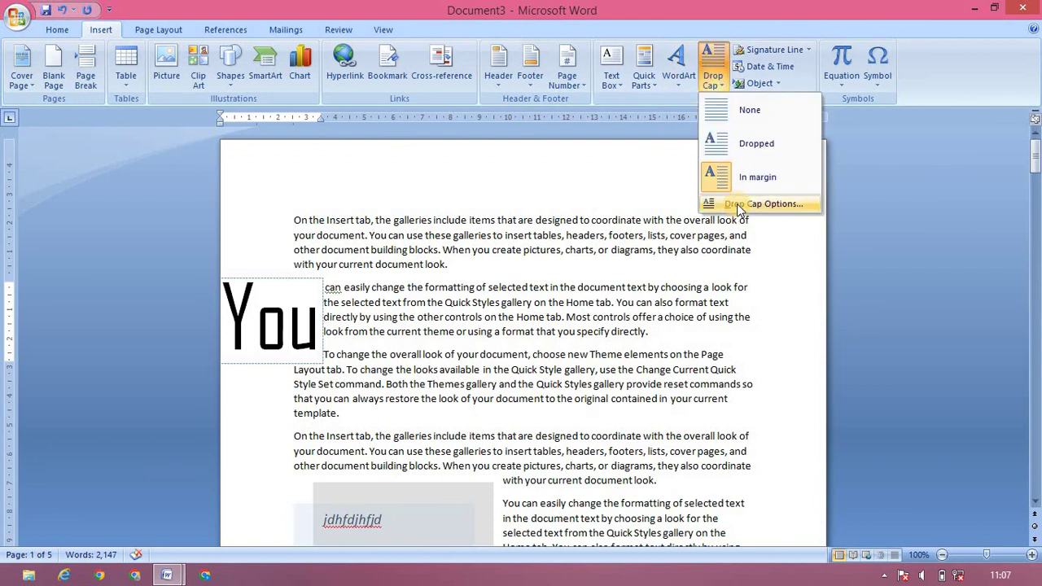
click(736, 204)
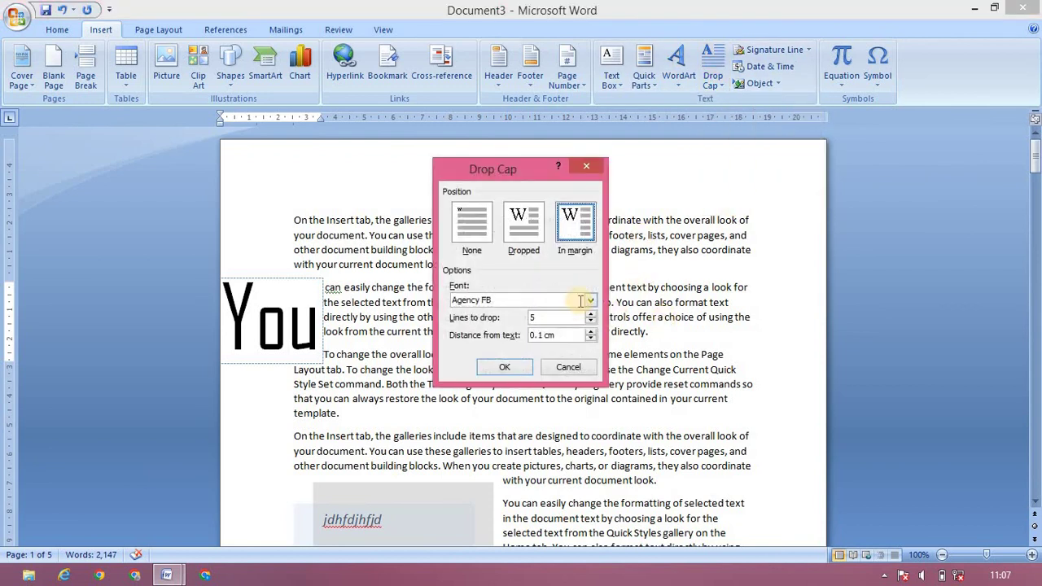
click(523, 223)
key(Return)
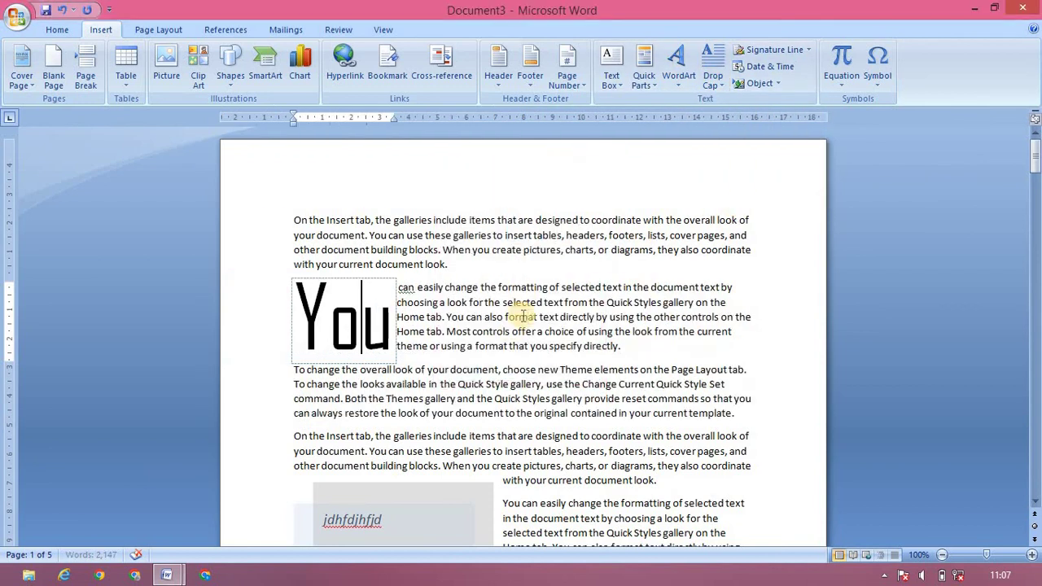